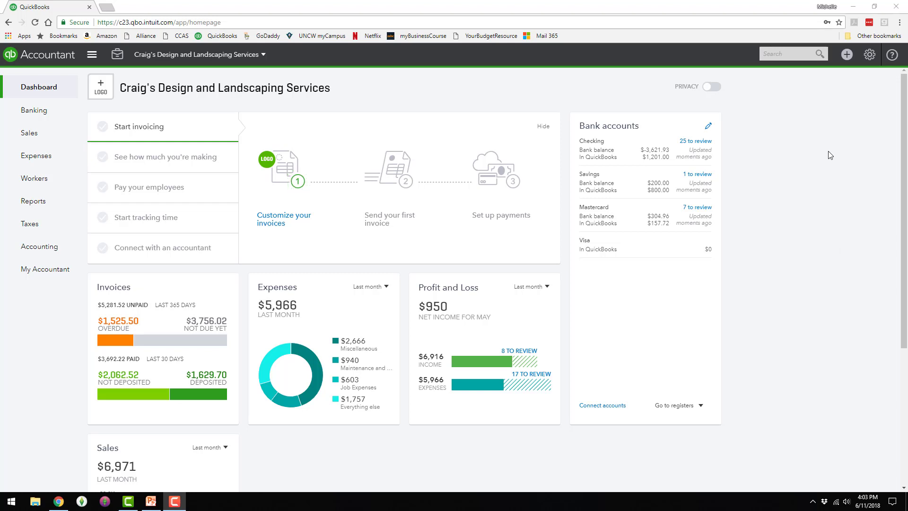
Open the gear menu in the top bar to show the company settings options.
{"action": "left_click", "coordinate": [869, 56]}
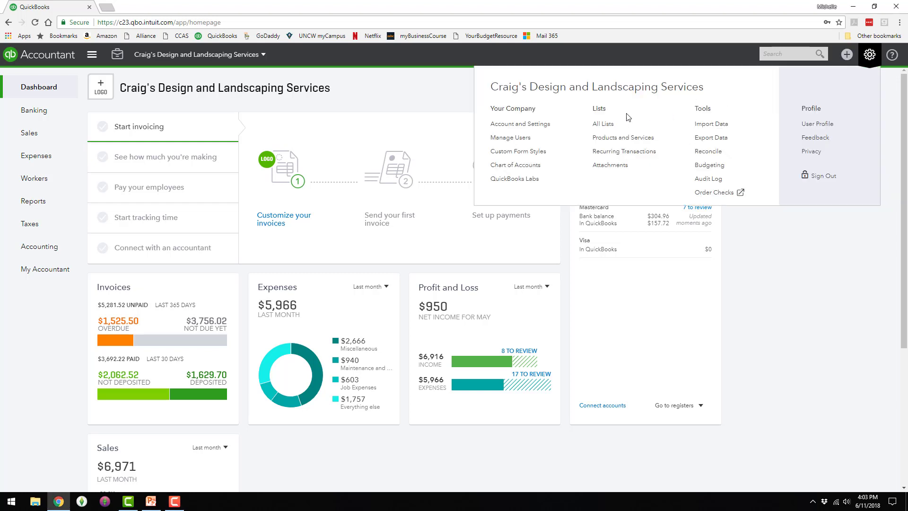
In Account and Settings > Expenses, turn on Make expenses and items billable and save.
{"action": "left_click", "coordinate": [532, 125]}
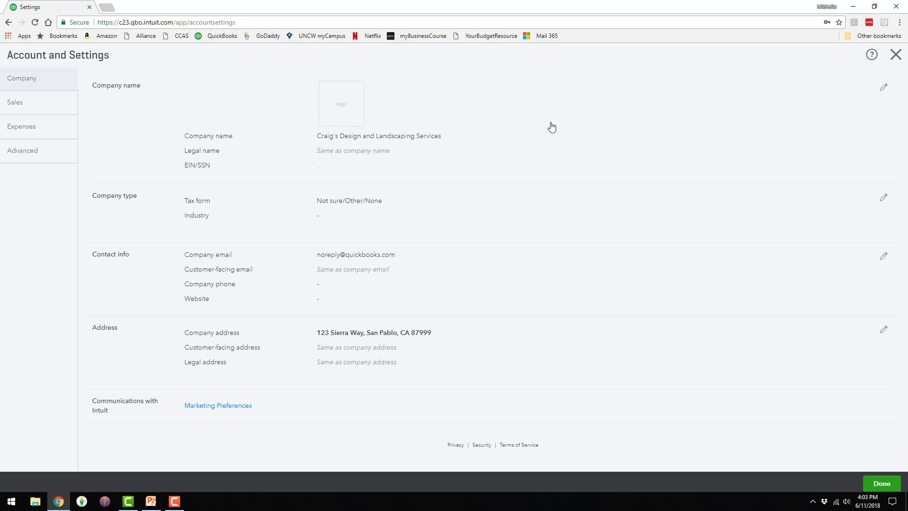
{"action": "left_click", "coordinate": [56, 126]}
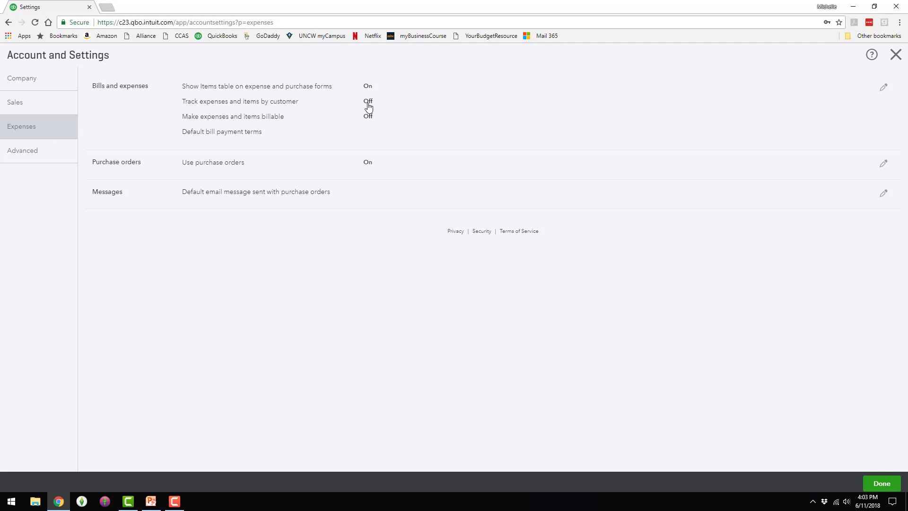
{"action": "left_click", "coordinate": [884, 89]}
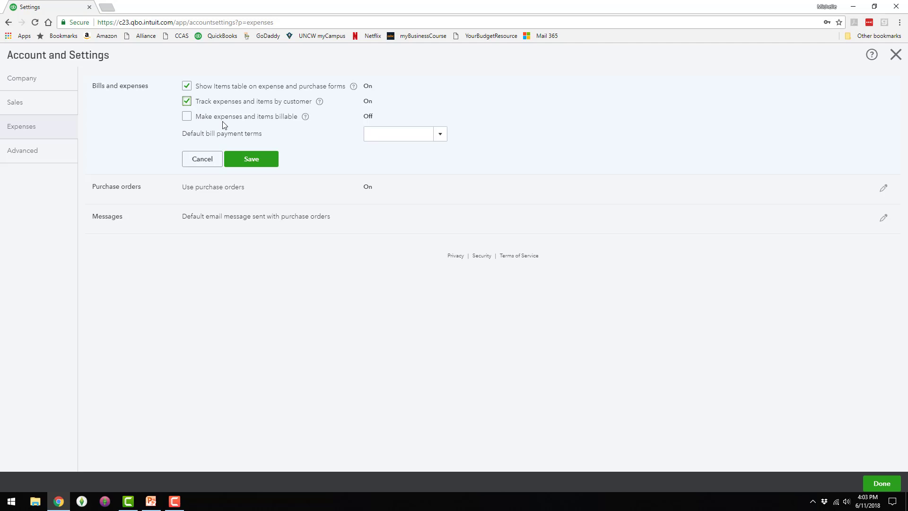
{"action": "left_click", "coordinate": [187, 117]}
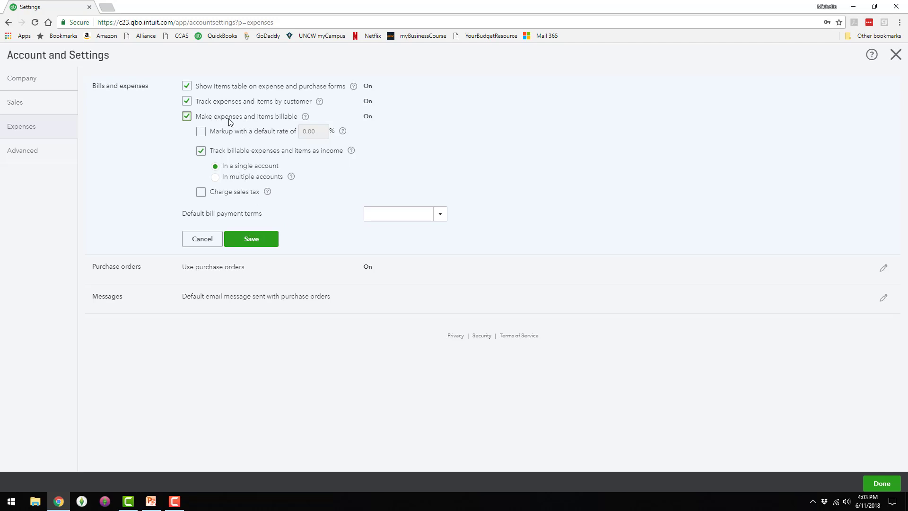
{"action": "left_click", "coordinate": [257, 238]}
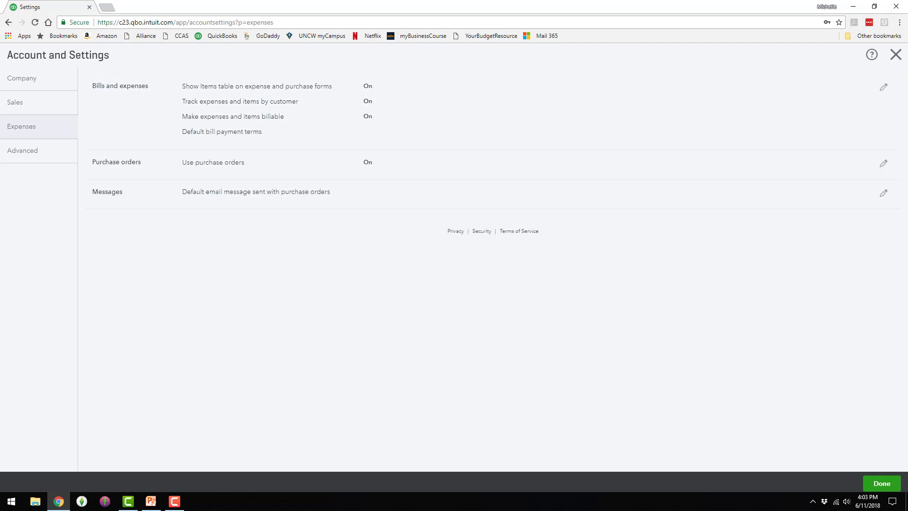
Return to the dashboard and open the Profit and Loss by Customer report, dismissing its tip.
{"action": "left_click", "coordinate": [880, 484]}
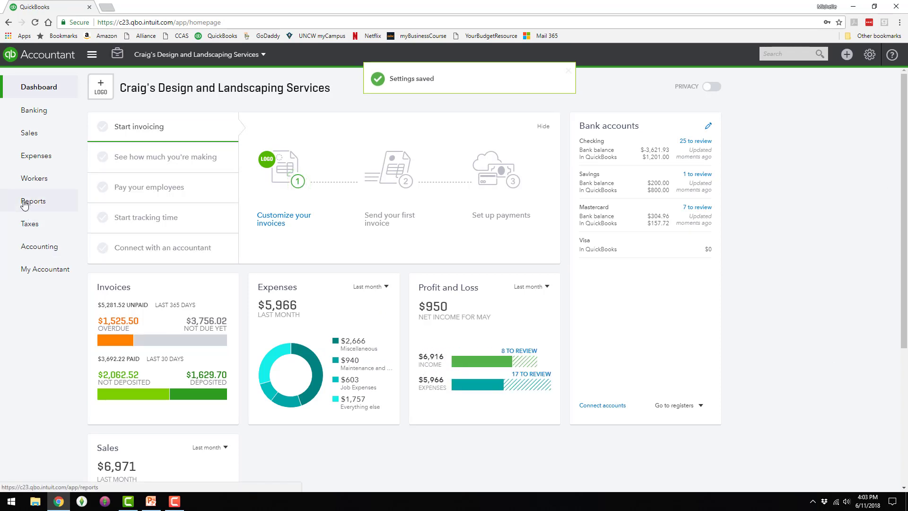
{"action": "left_click", "coordinate": [44, 203]}
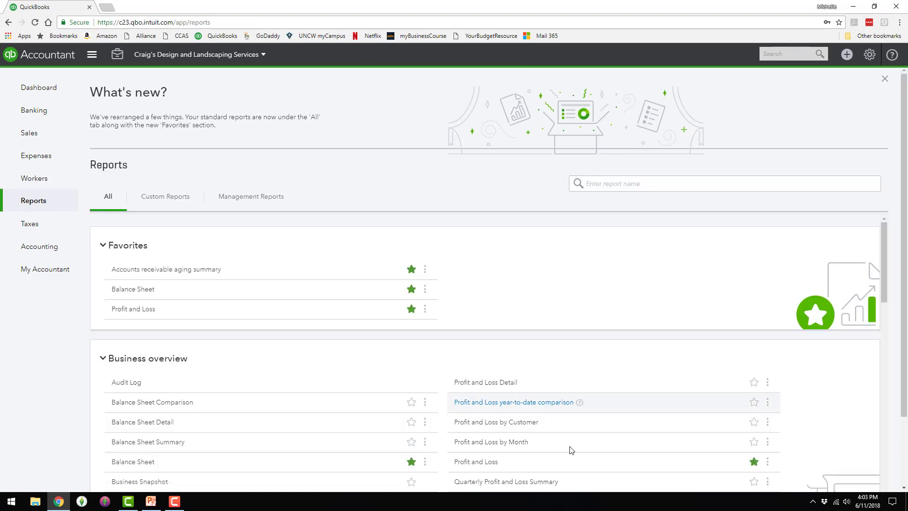
{"action": "scroll", "coordinate": [613, 439], "scroll_direction": "down", "scroll_amount": 2}
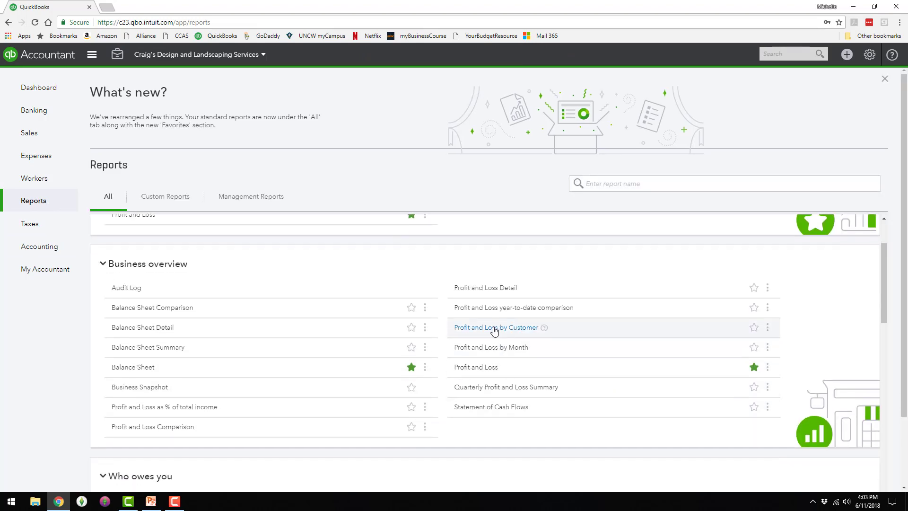
{"action": "left_click", "coordinate": [494, 330]}
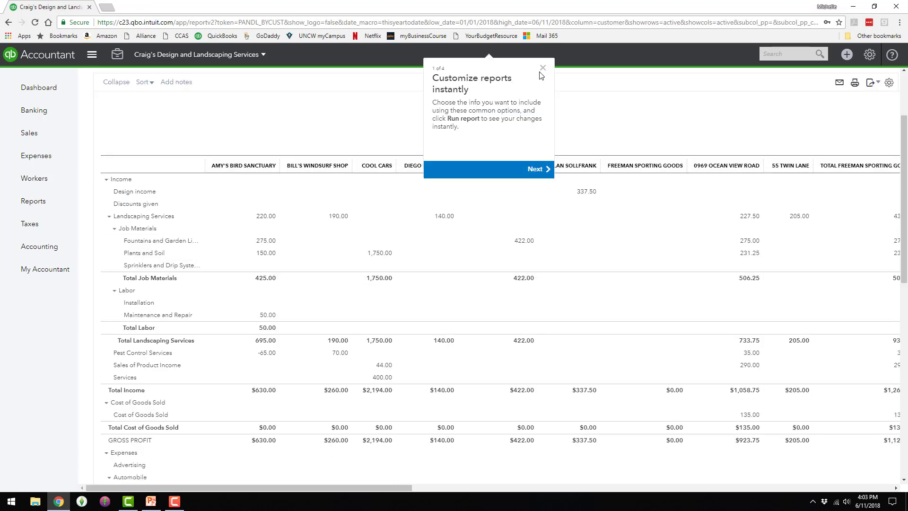
{"action": "left_click", "coordinate": [543, 68]}
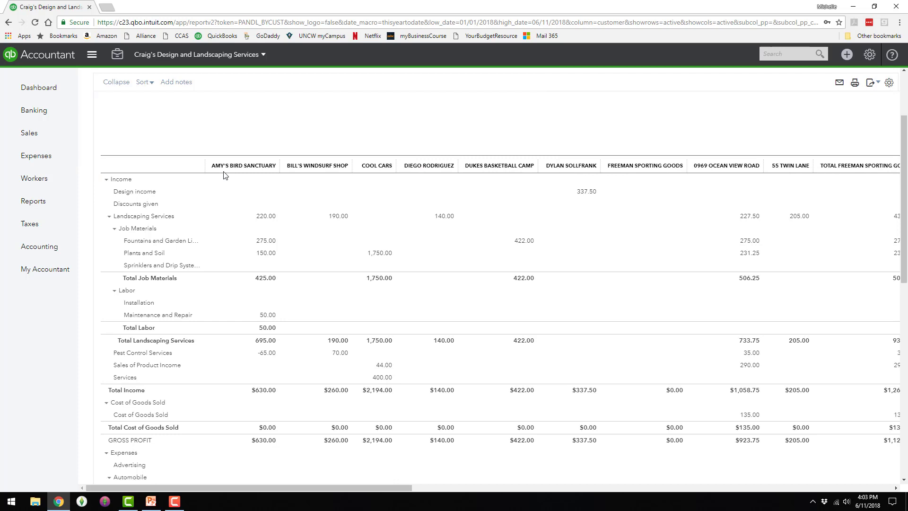
Scroll across the report to review each customer's income and expenses, totalling $5,237.31.
{"action": "left_click_drag", "start_coordinate": [395, 173], "coordinate": [704, 473]}
{"action": "left_click", "coordinate": [269, 480]}
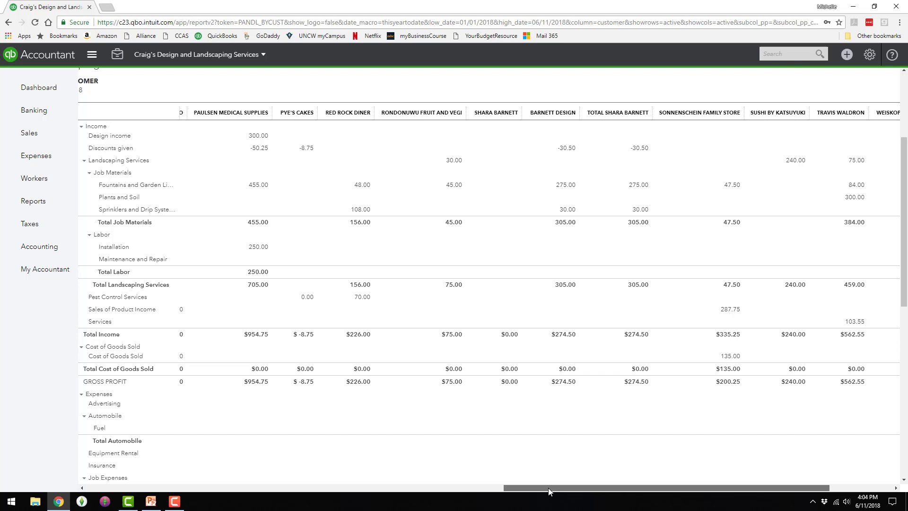
{"action": "left_click_drag", "start_coordinate": [549, 487], "coordinate": [118, 466]}
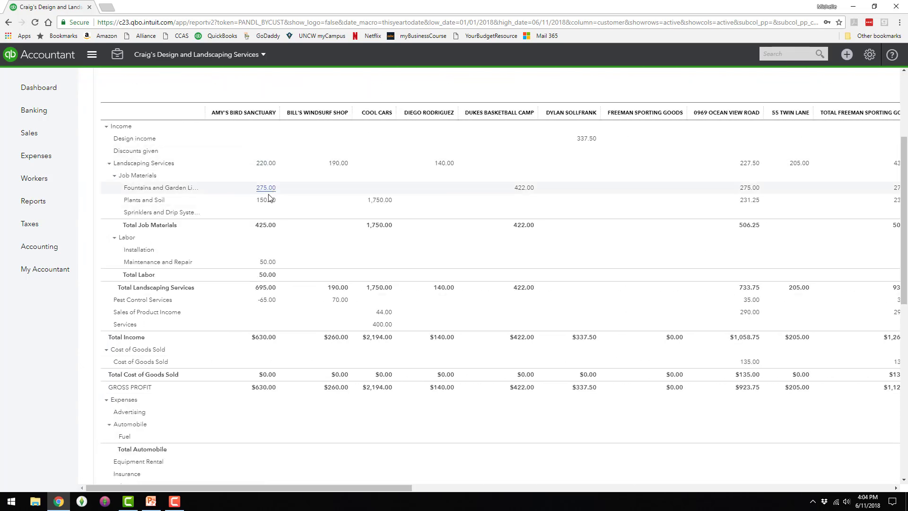
{"action": "scroll", "coordinate": [266, 241], "scroll_direction": "down", "scroll_amount": 4}
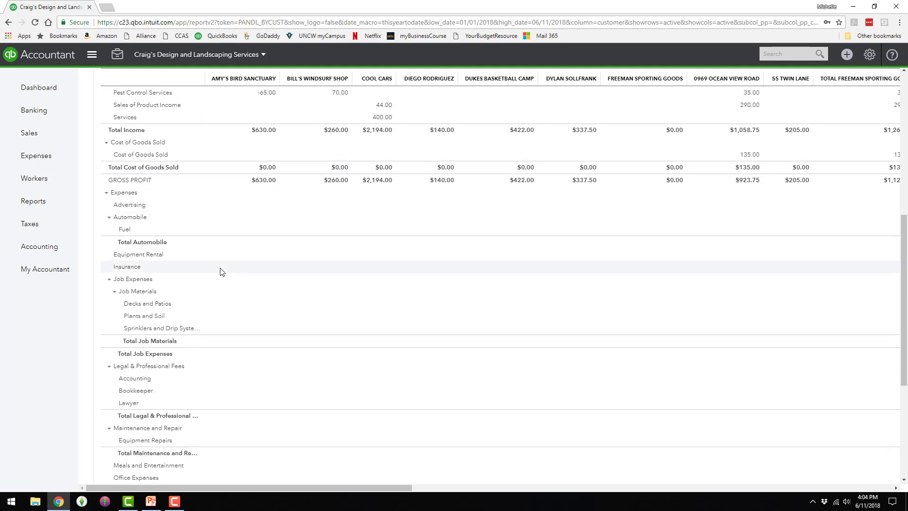
{"action": "scroll", "coordinate": [222, 269], "scroll_direction": "down", "scroll_amount": 3}
{"action": "scroll", "coordinate": [184, 208], "scroll_direction": "up", "scroll_amount": 1}
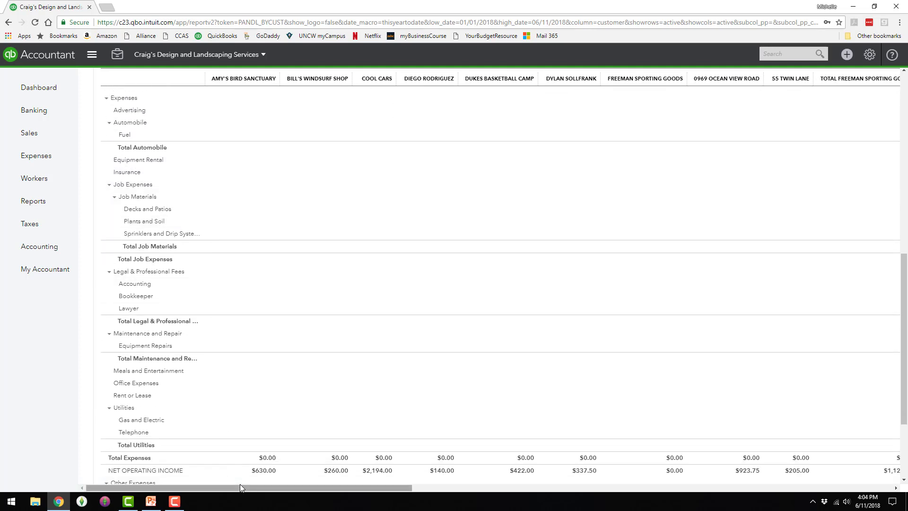
{"action": "left_click_drag", "start_coordinate": [240, 486], "coordinate": [696, 510]}
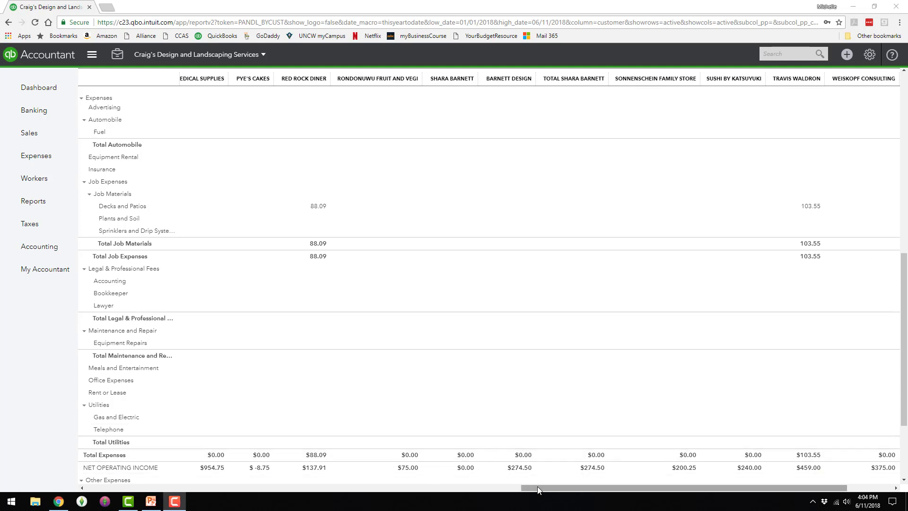
{"action": "left_click_drag", "start_coordinate": [577, 487], "coordinate": [648, 485]}
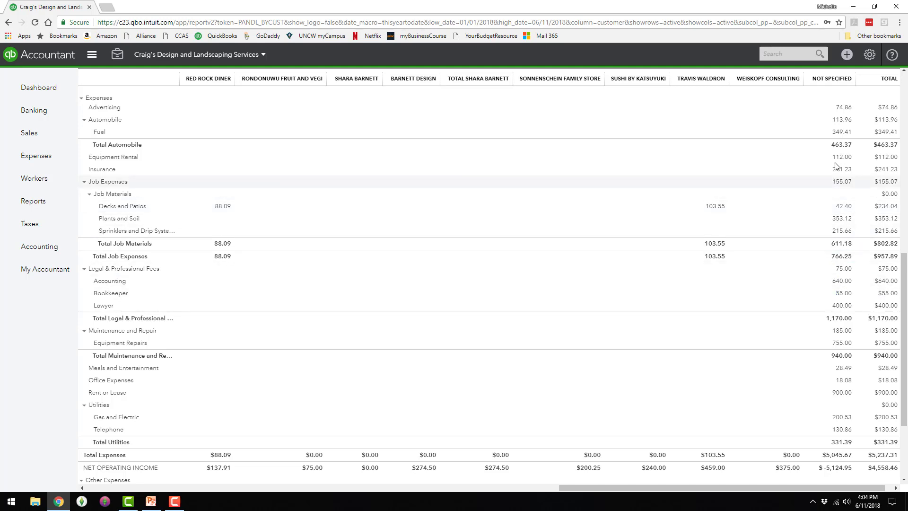
Drill into the $349.41 Fuel expense, view Check #4, then return to the summary.
{"action": "left_click", "coordinate": [840, 133]}
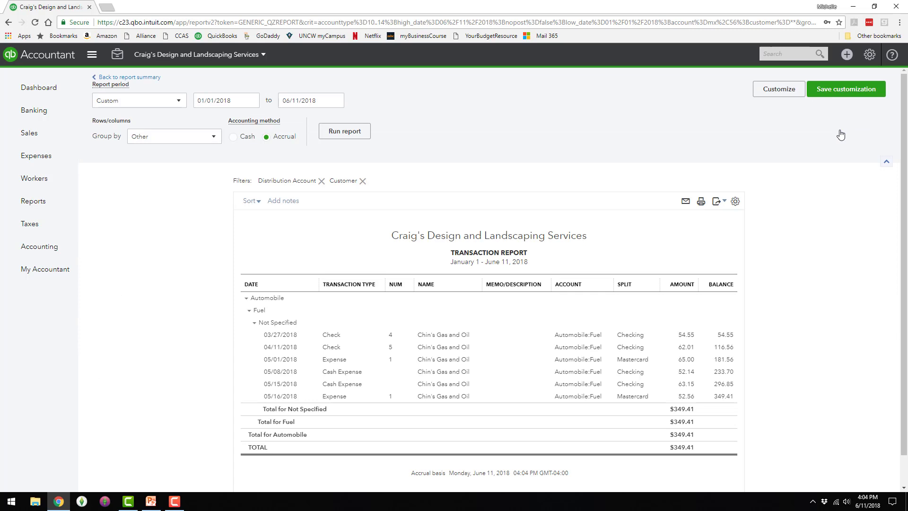
{"action": "left_click", "coordinate": [331, 329]}
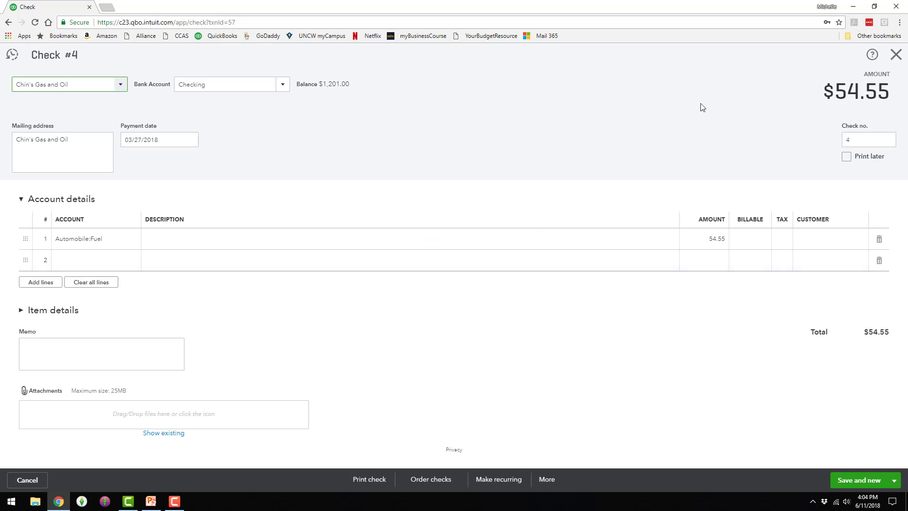
{"action": "left_click", "coordinate": [896, 55]}
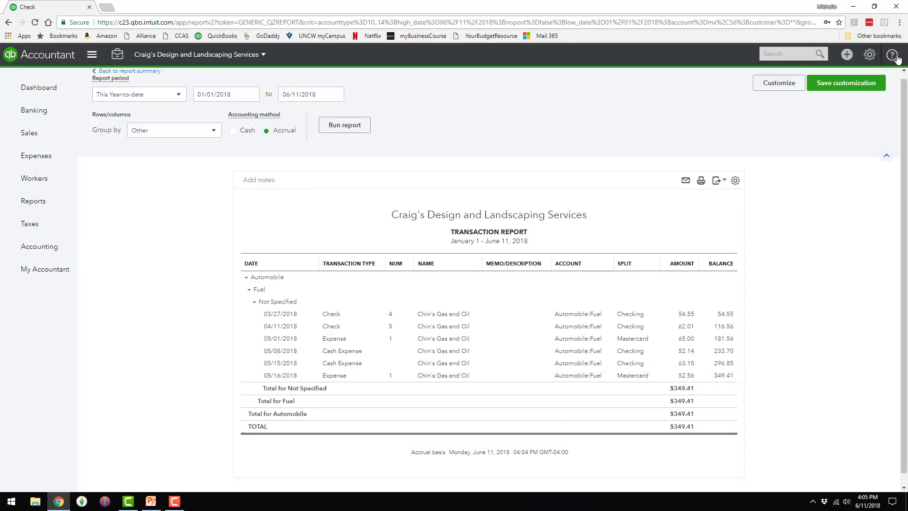
{"action": "left_click", "coordinate": [97, 71]}
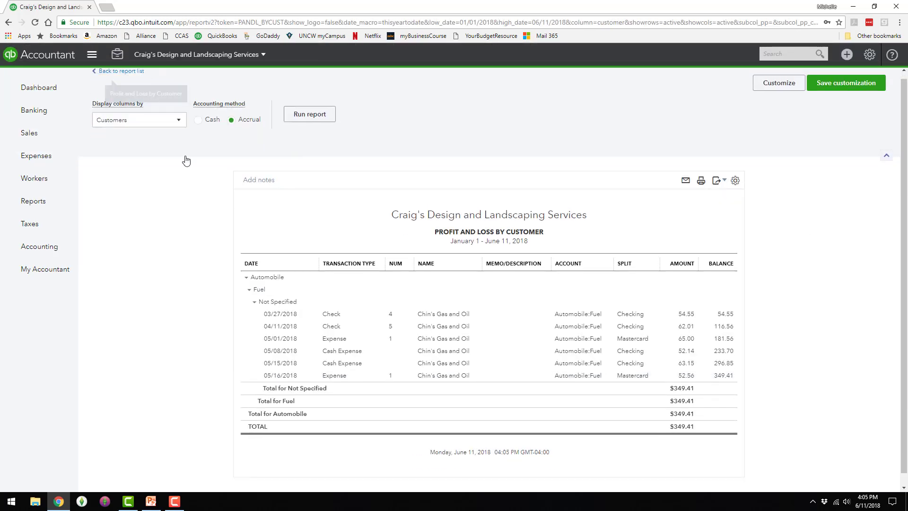
{"action": "scroll", "coordinate": [270, 280], "scroll_direction": "down", "scroll_amount": 10}
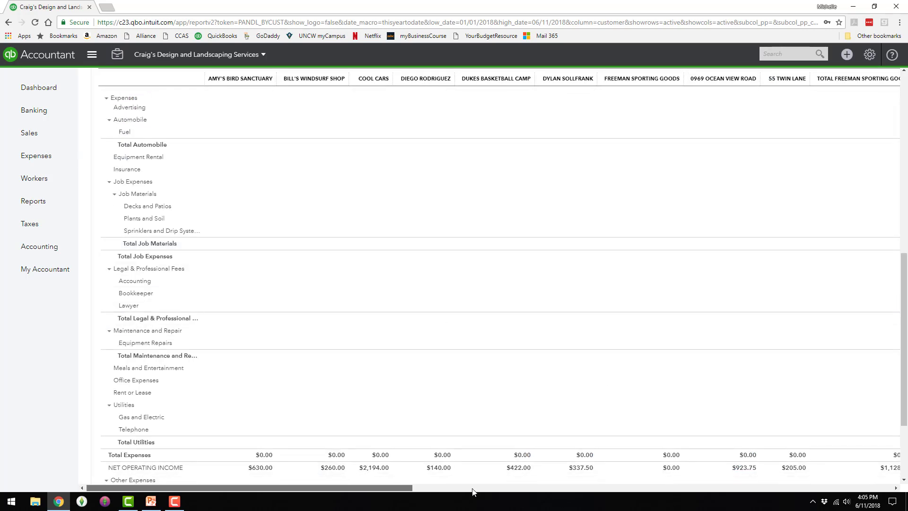
{"action": "left_click_drag", "start_coordinate": [390, 486], "coordinate": [688, 505]}
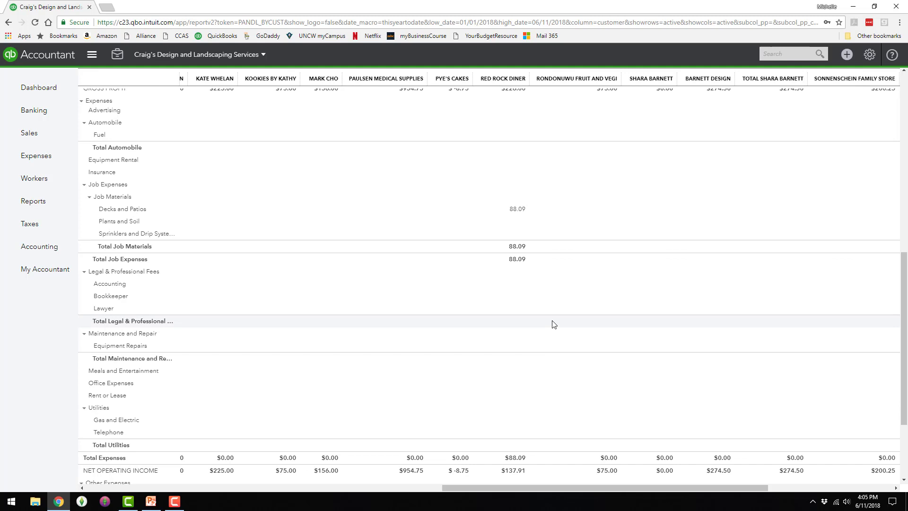
{"action": "scroll", "coordinate": [551, 322], "scroll_direction": "up", "scroll_amount": 2}
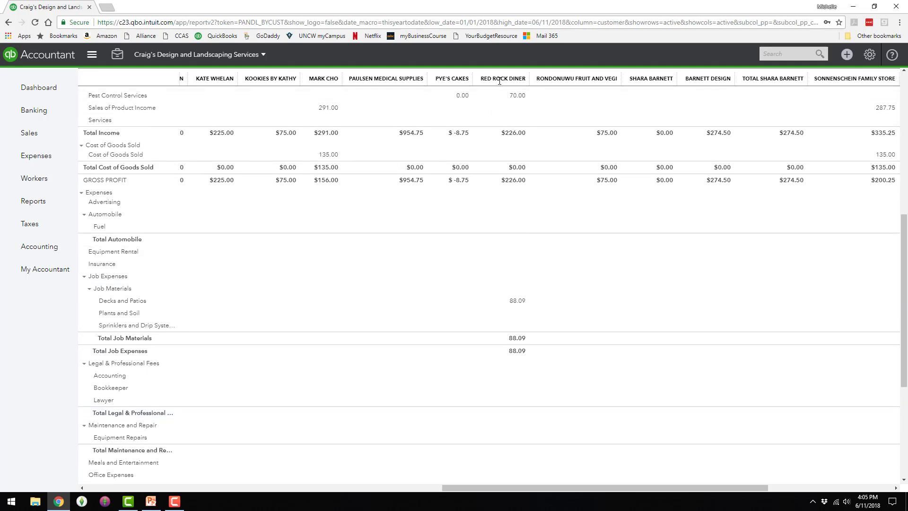
Open the Hicks Hardware expense behind Red Rock Diner's $88.09, check its customer, close unchanged.
{"action": "left_click", "coordinate": [518, 302]}
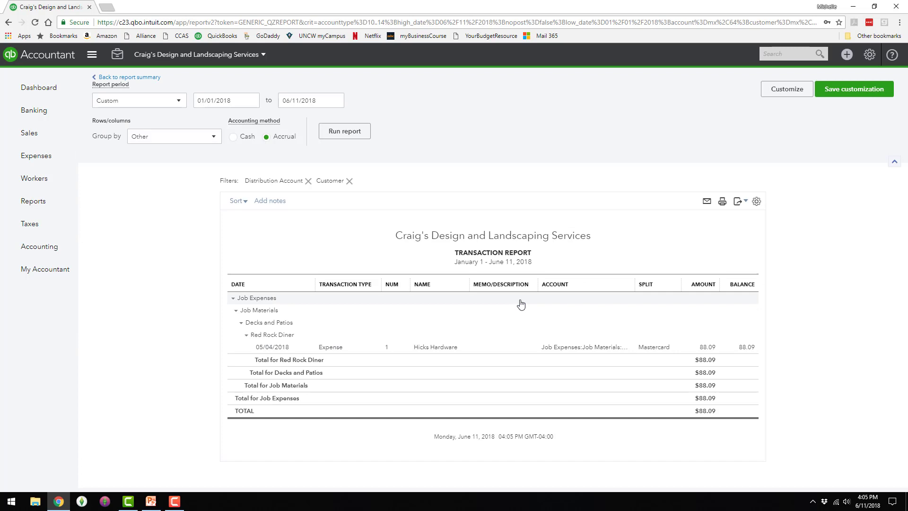
{"action": "left_click", "coordinate": [333, 349]}
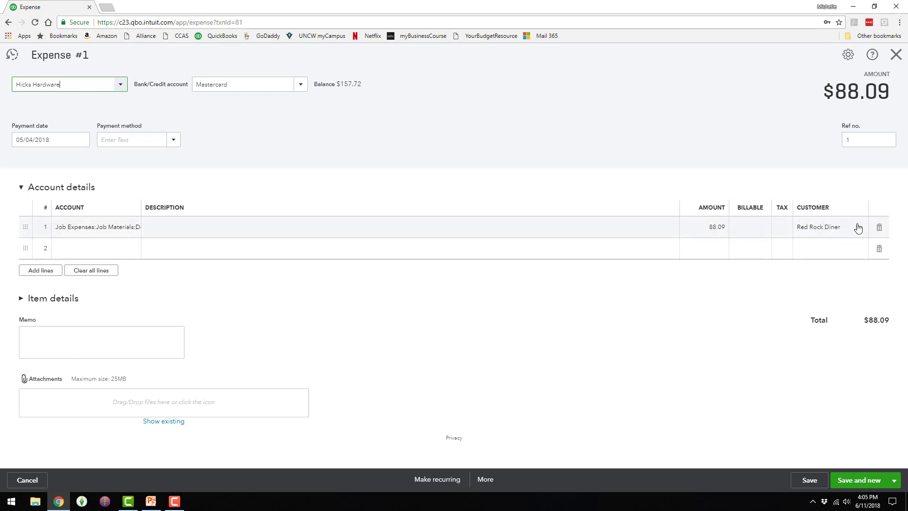
{"action": "left_click", "coordinate": [844, 231]}
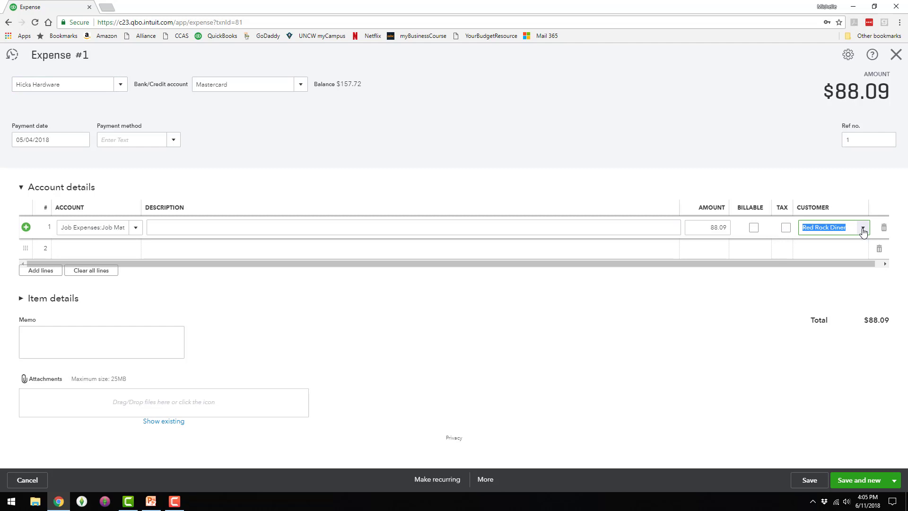
{"action": "left_click", "coordinate": [862, 230]}
{"action": "left_click", "coordinate": [862, 229]}
{"action": "left_click", "coordinate": [894, 58]}
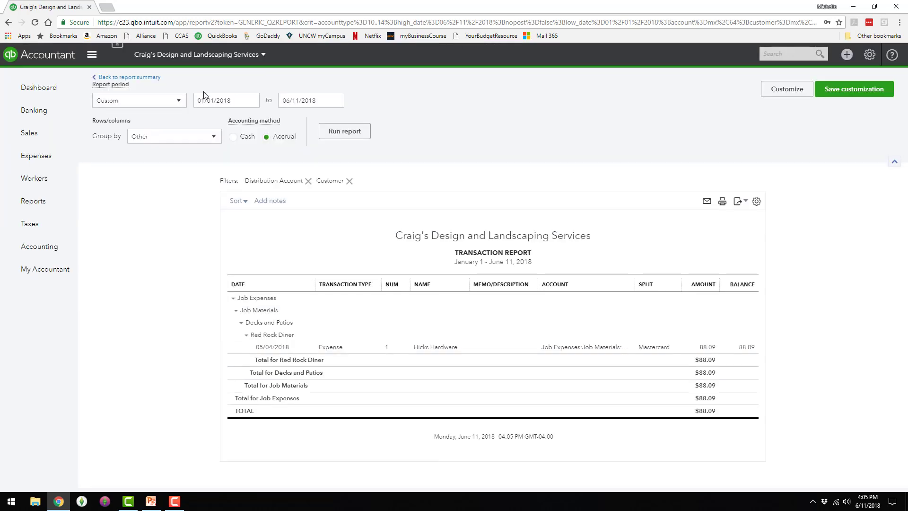
Go to Sales > Customers and open Amy's Bird Sanctuary's customer page.
{"action": "left_click", "coordinate": [33, 133]}
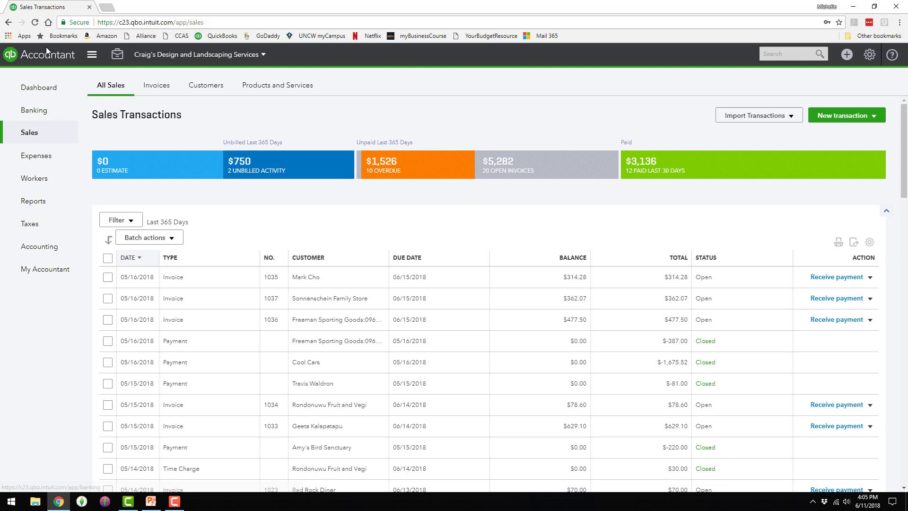
{"action": "left_click", "coordinate": [197, 90]}
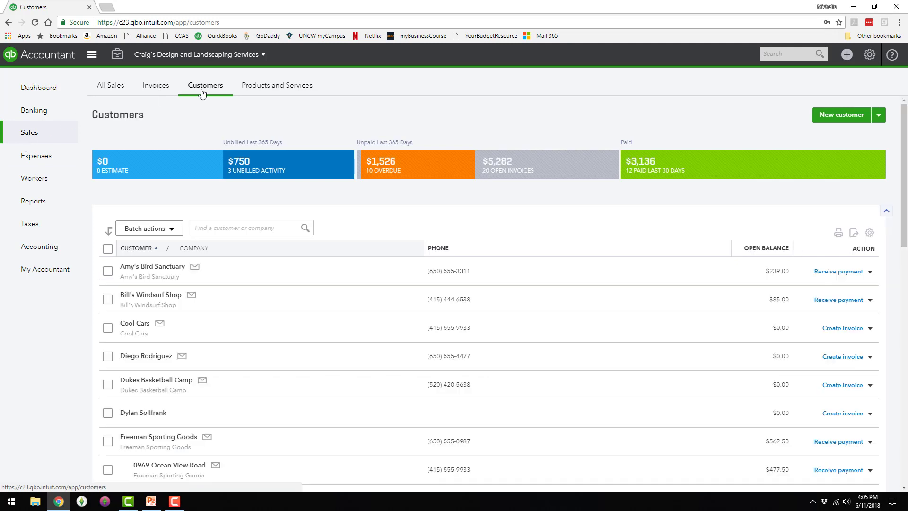
{"action": "left_click", "coordinate": [135, 266]}
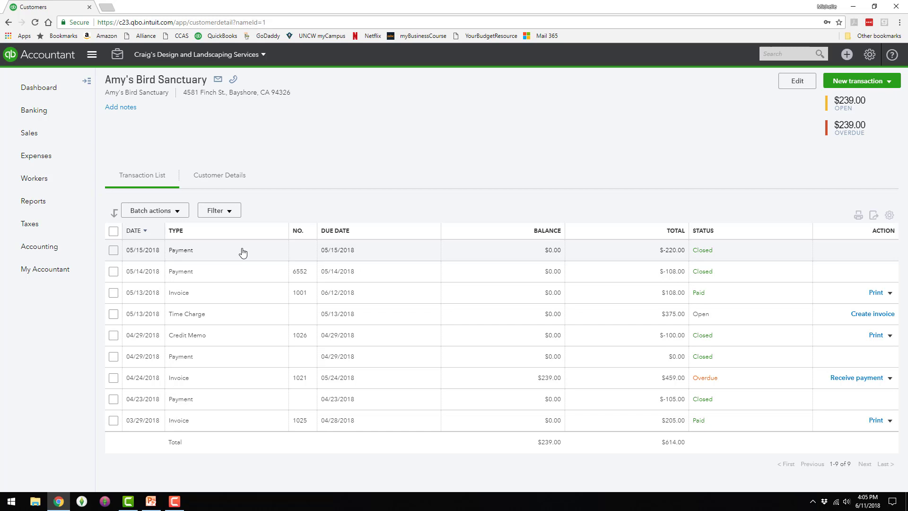
Start a new expense and add Home Depot as a new payee.
{"action": "left_click", "coordinate": [847, 53]}
{"action": "left_click", "coordinate": [623, 126]}
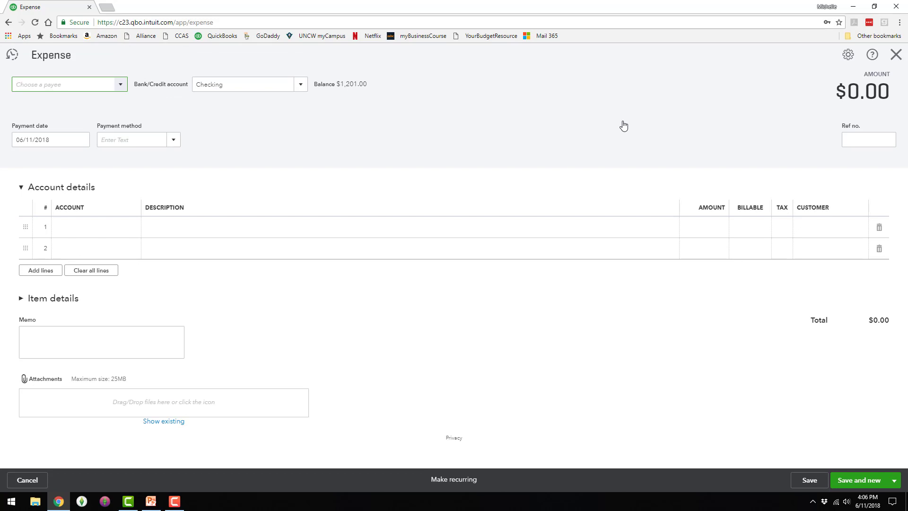
{"action": "type", "text": "Home Depot"}
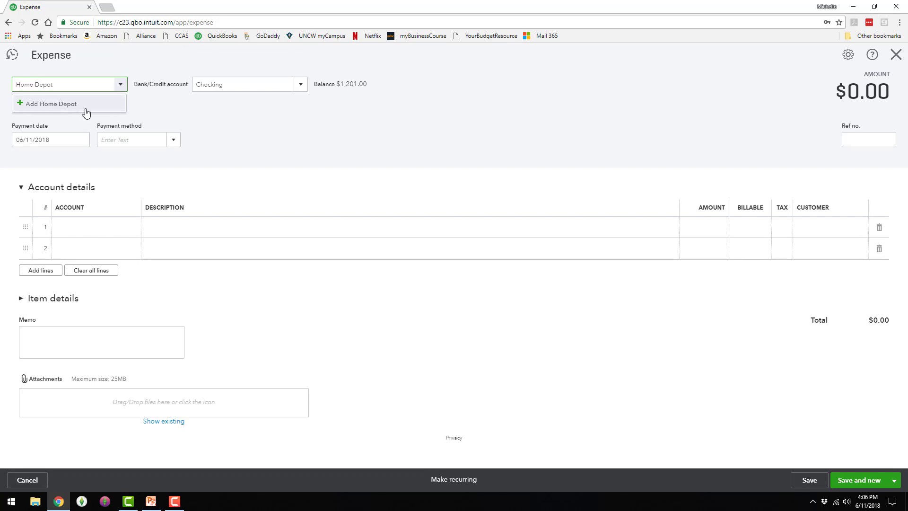
{"action": "left_click", "coordinate": [82, 109]}
{"action": "left_click", "coordinate": [151, 199]}
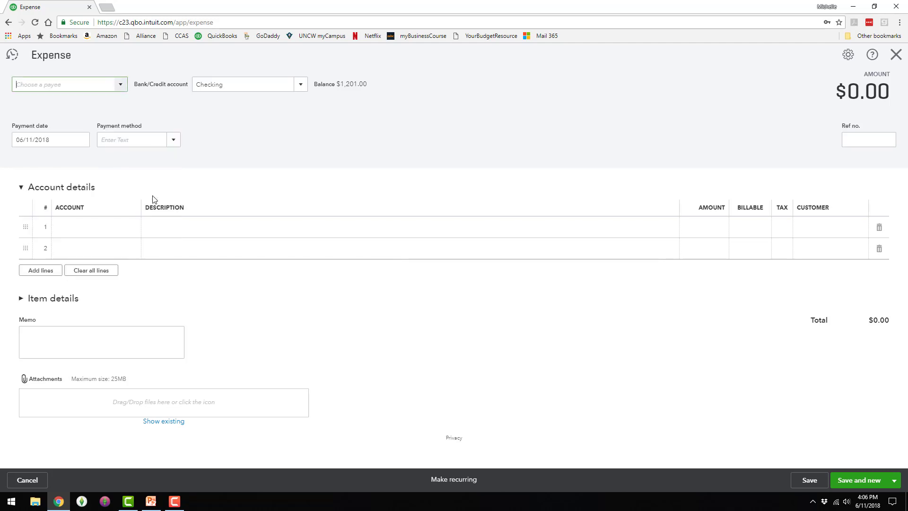
Fill line 1 with Job Expenses:Equipment Rental, $100.00, customer Amy's Bird Sanctuary.
{"action": "left_click", "coordinate": [98, 234]}
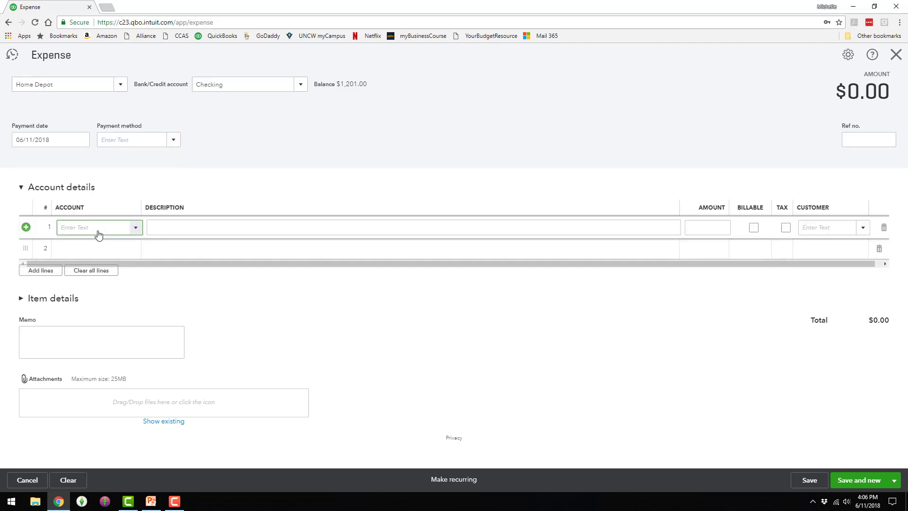
{"action": "type", "text": "equp"}
{"action": "type", "text": "ipment Rental"}
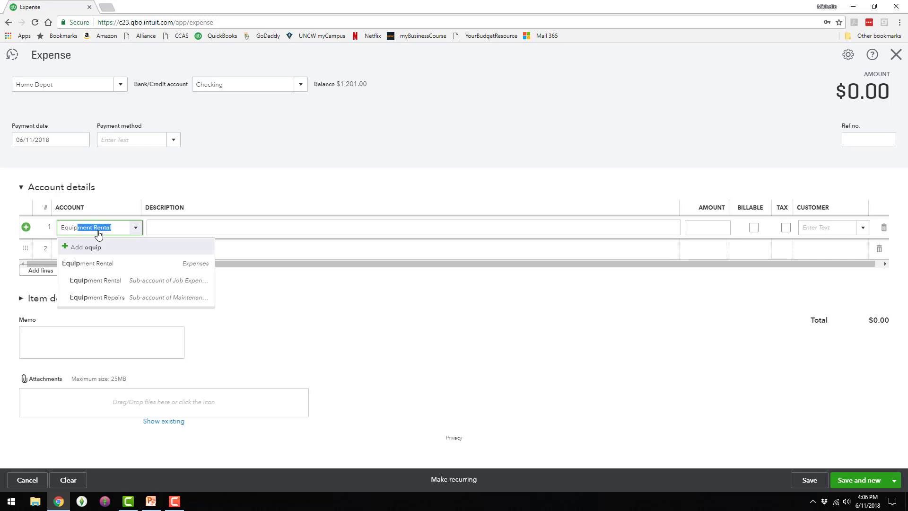
{"action": "left_click", "coordinate": [107, 280]}
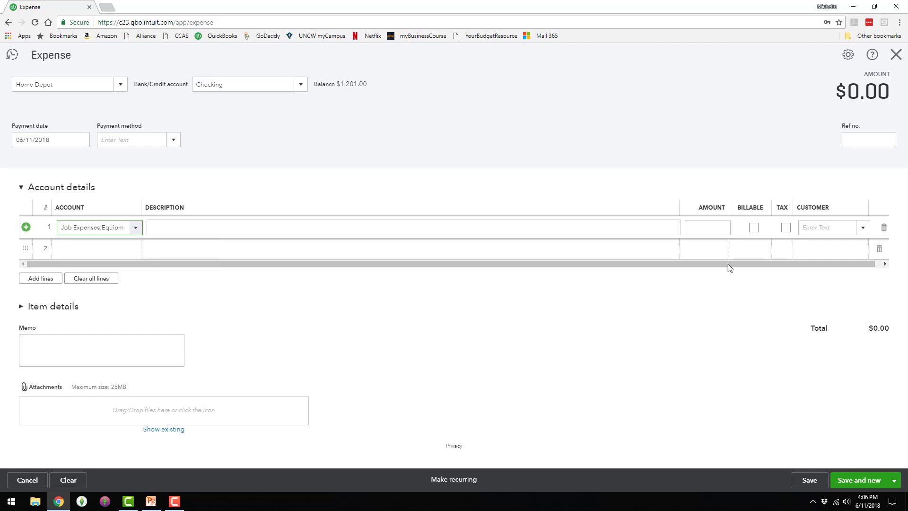
{"action": "left_click", "coordinate": [716, 231]}
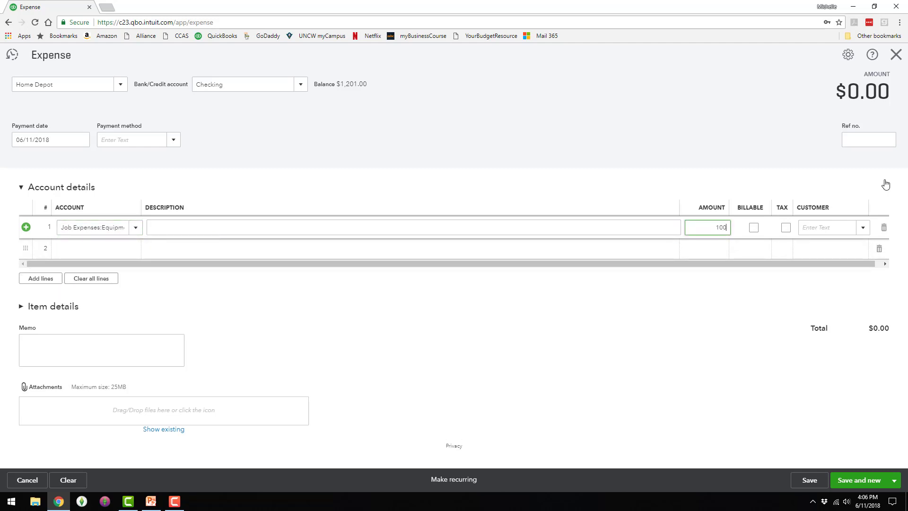
{"action": "left_click", "coordinate": [830, 227]}
{"action": "type", "text": "a"}
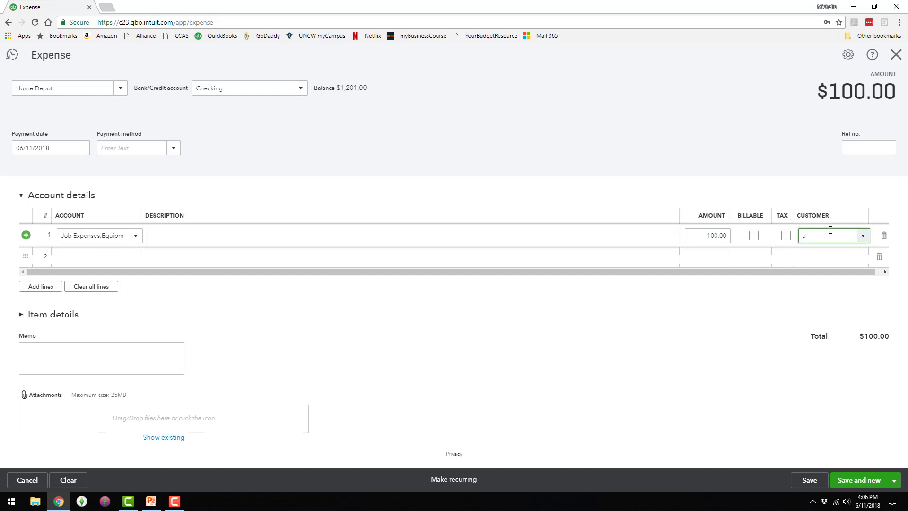
{"action": "type", "text": "my's Bird Sanctu"}
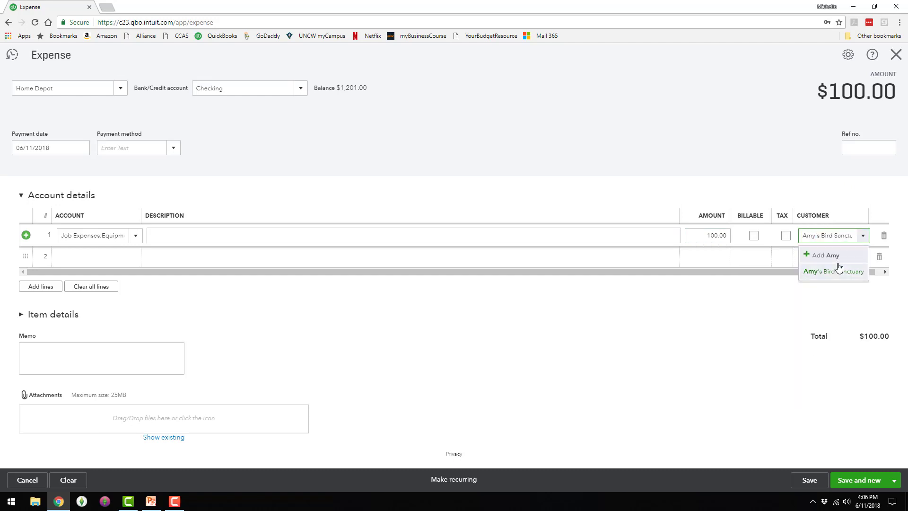
{"action": "left_click", "coordinate": [838, 268]}
{"action": "left_click", "coordinate": [894, 480]}
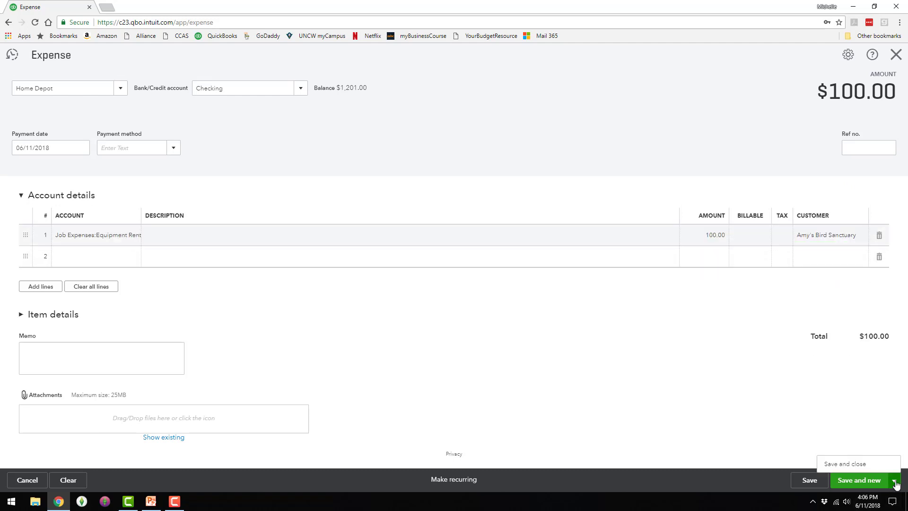
Choose Save and close for the $100.00 Home Depot expense.
{"action": "left_click", "coordinate": [860, 468]}
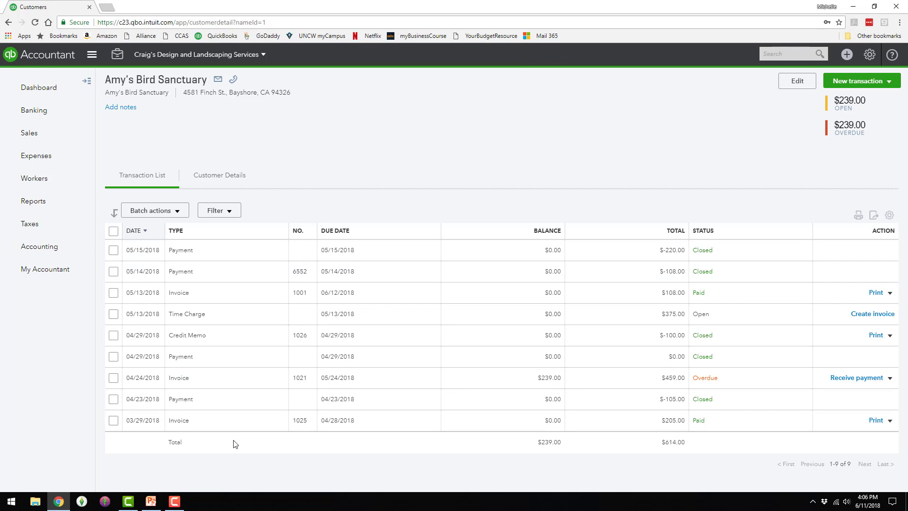
Open Profit and Loss by Customer and check Amy's Bird Sanctuary's $100.00 Equipment Rental and $530.00 net income.
{"action": "left_click", "coordinate": [50, 203]}
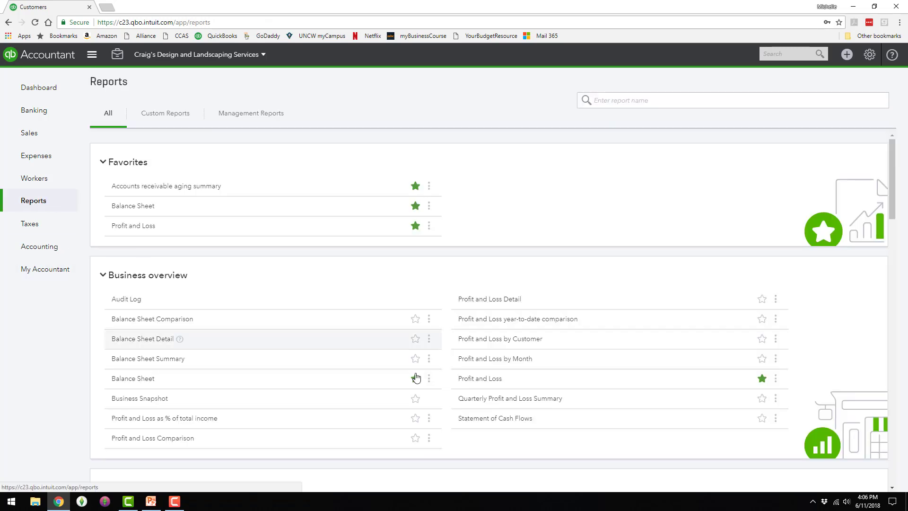
{"action": "left_click", "coordinate": [498, 345]}
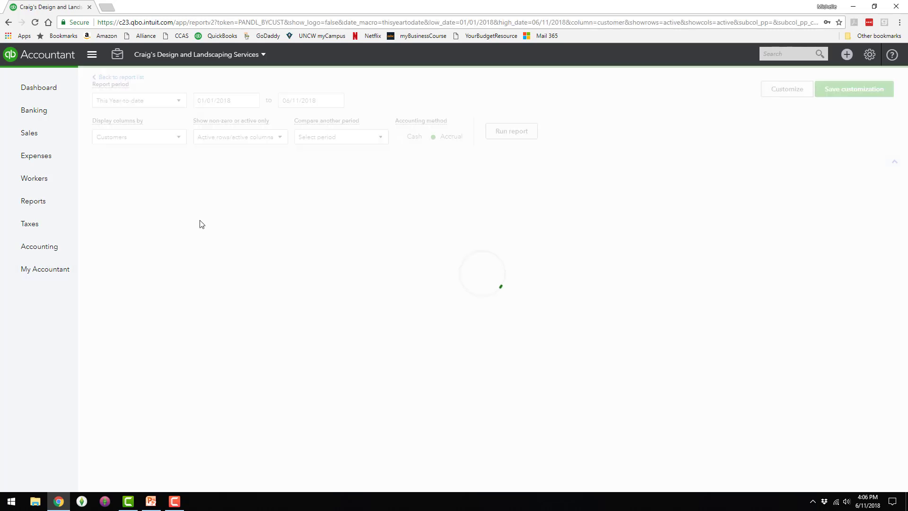
{"action": "scroll", "coordinate": [200, 224], "scroll_direction": "down", "scroll_amount": 7}
{"action": "scroll", "coordinate": [255, 239], "scroll_direction": "up", "scroll_amount": 2}
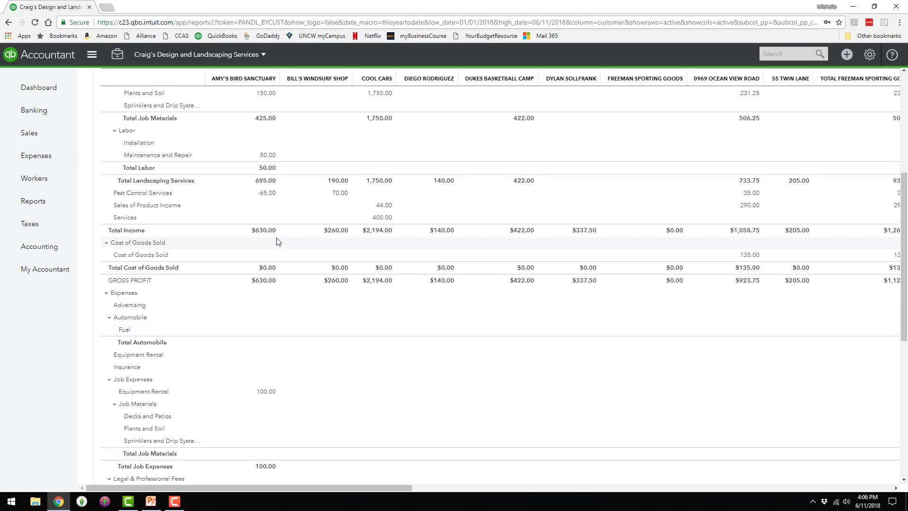
{"action": "scroll", "coordinate": [271, 265], "scroll_direction": "down", "scroll_amount": 2}
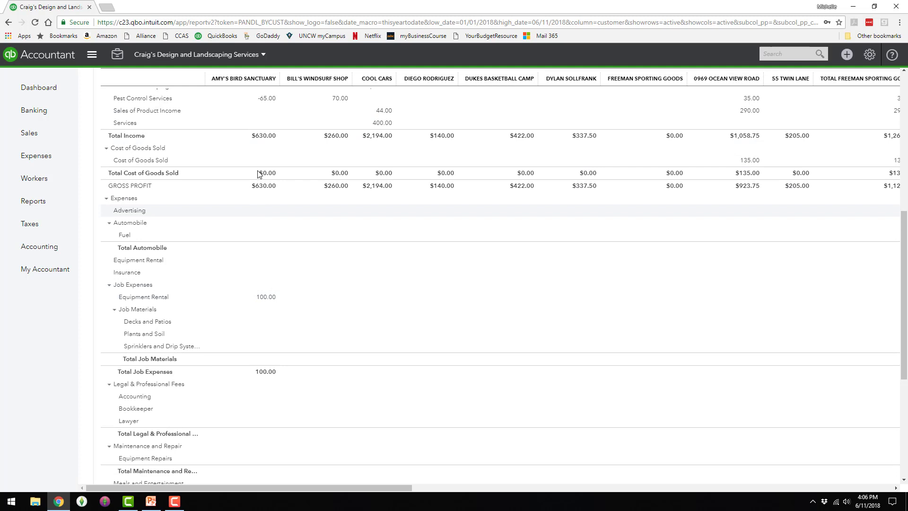
{"action": "scroll", "coordinate": [259, 227], "scroll_direction": "up", "scroll_amount": 5}
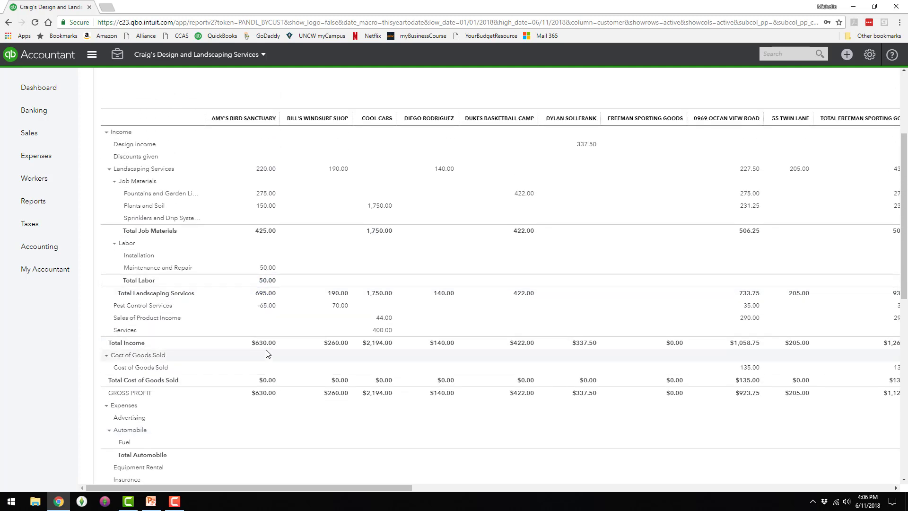
{"action": "scroll", "coordinate": [266, 351], "scroll_direction": "down", "scroll_amount": 4}
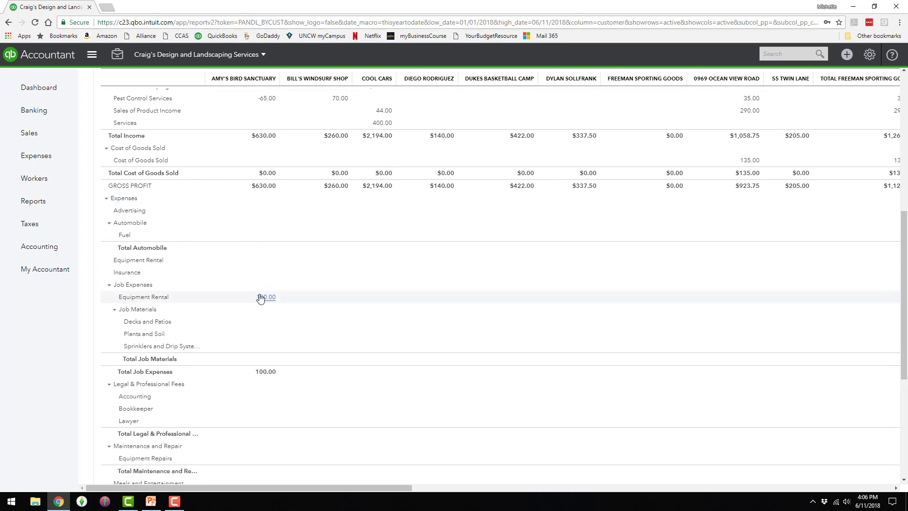
{"action": "scroll", "coordinate": [260, 298], "scroll_direction": "down", "scroll_amount": 4}
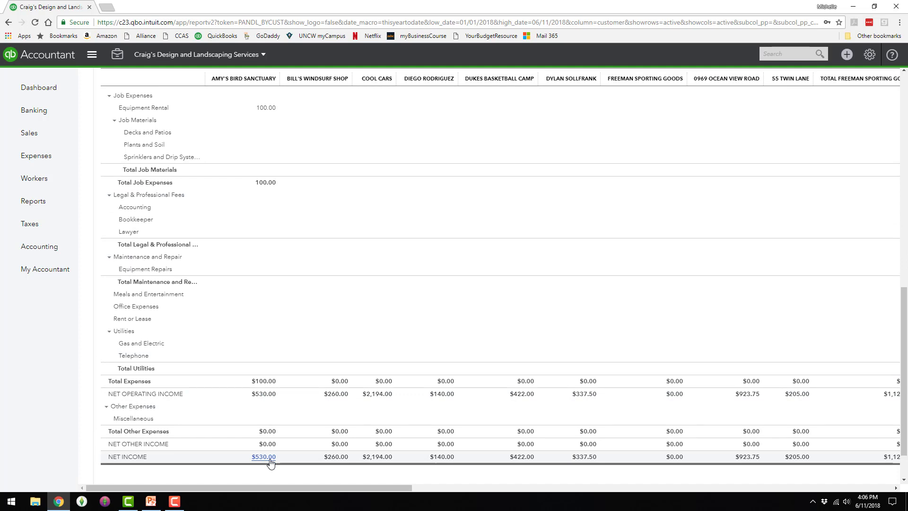
Reopen the $100.00 Home Depot expense from the recent expenses list.
{"action": "left_click", "coordinate": [846, 53]}
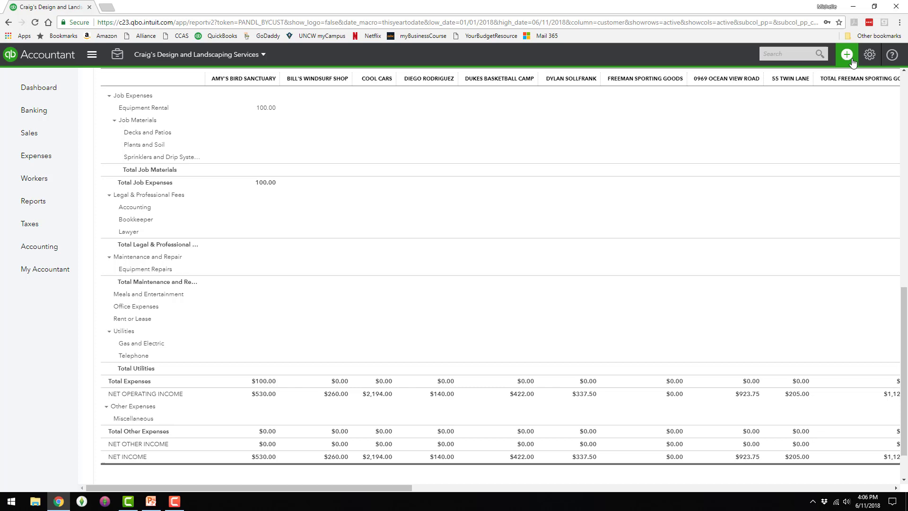
{"action": "left_click", "coordinate": [611, 120]}
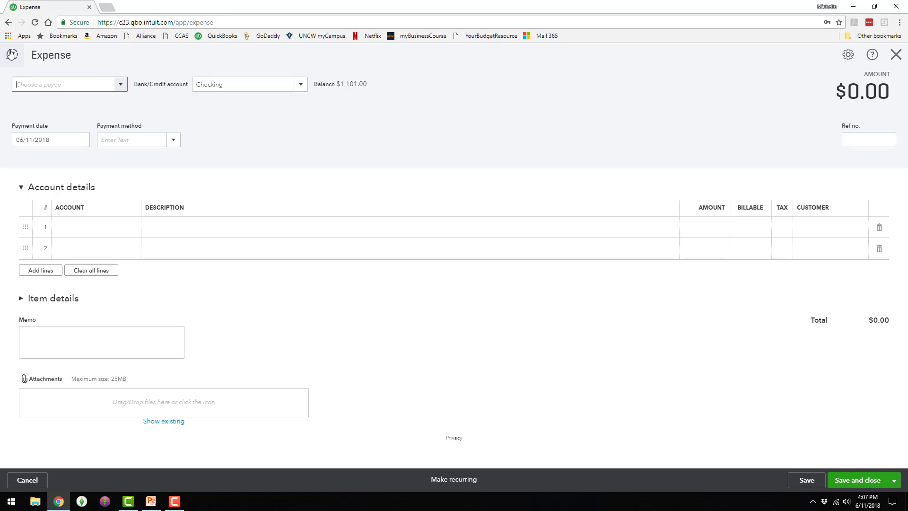
{"action": "left_click", "coordinate": [12, 55]}
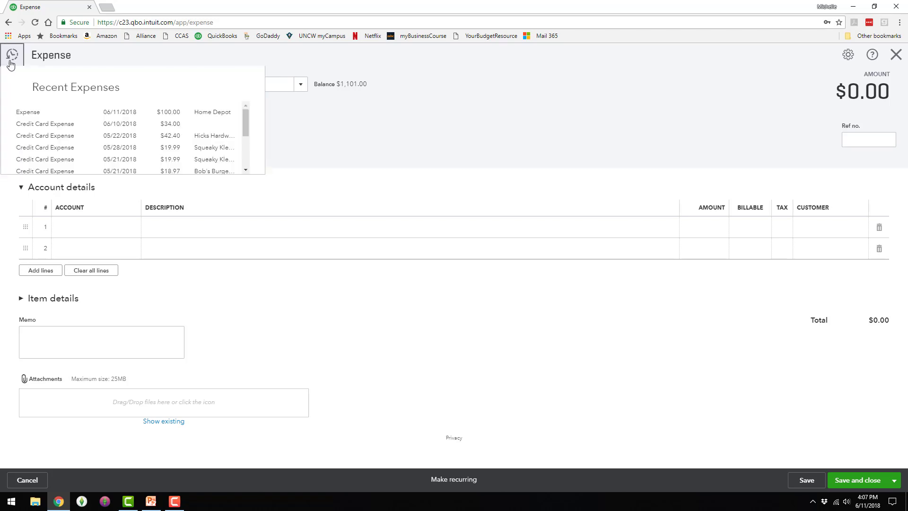
{"action": "left_click", "coordinate": [33, 115]}
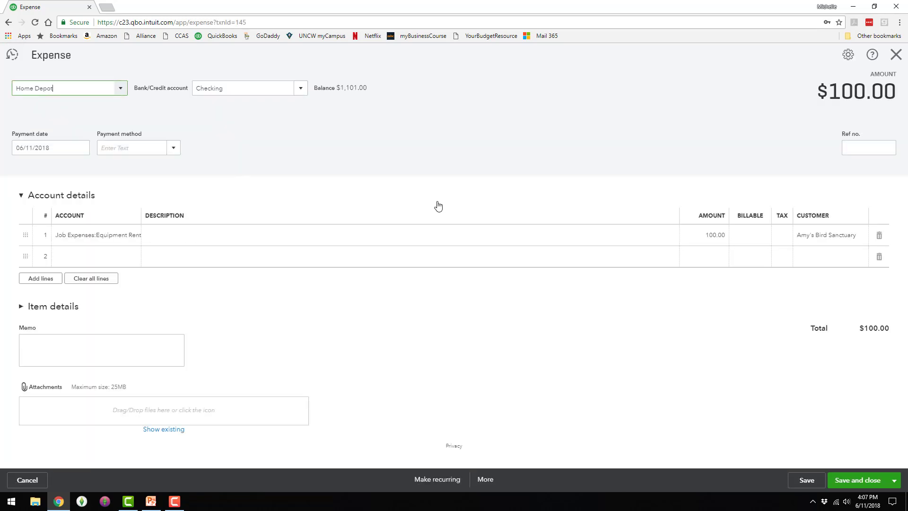
Mark the equipment rental line billable and save and close the expense.
{"action": "left_click", "coordinate": [760, 244]}
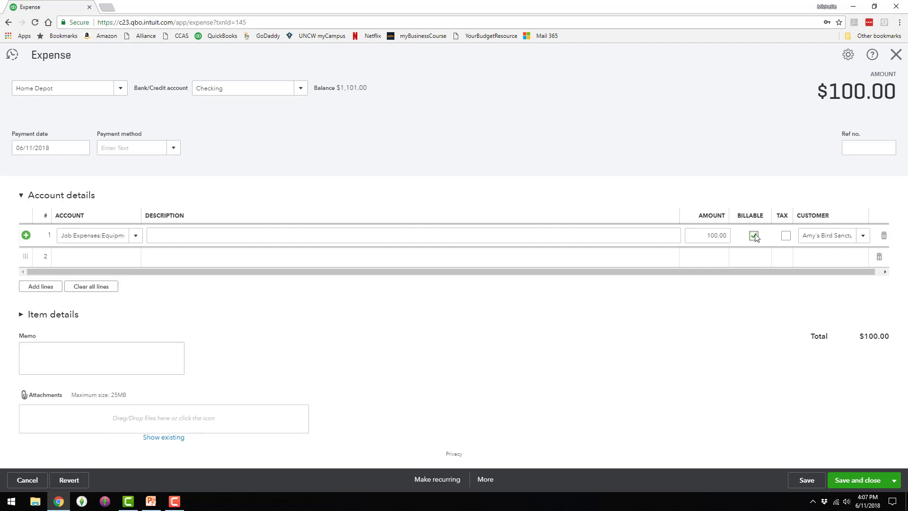
{"action": "left_click", "coordinate": [756, 238]}
{"action": "left_click", "coordinate": [715, 387]}
{"action": "key", "text": "ctrl+alt+d"}
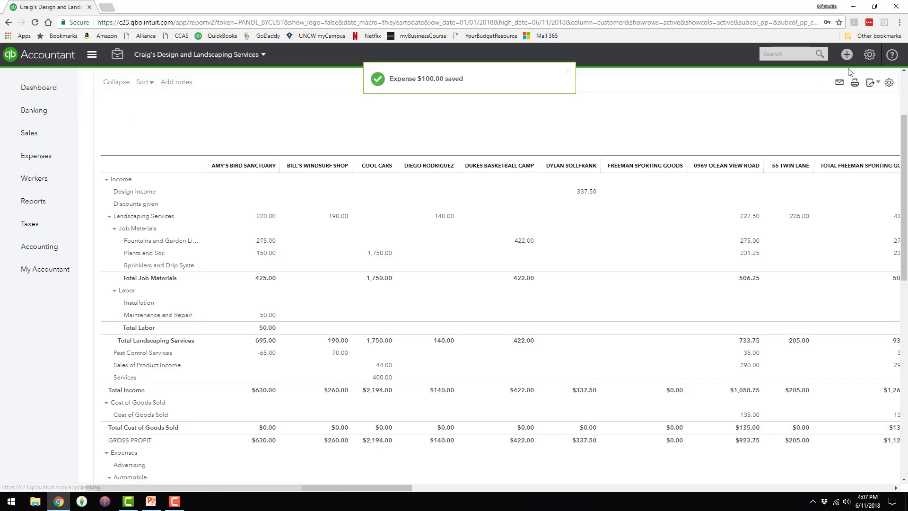
Reopen the $100 Home Depot expense and type Reimbursed Expenses as line 1's account.
{"action": "left_click", "coordinate": [847, 54]}
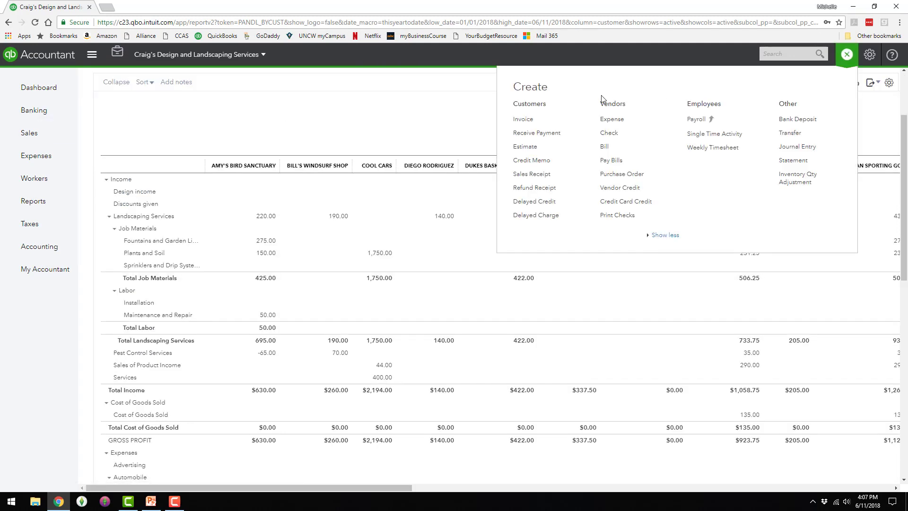
{"action": "left_click", "coordinate": [615, 120]}
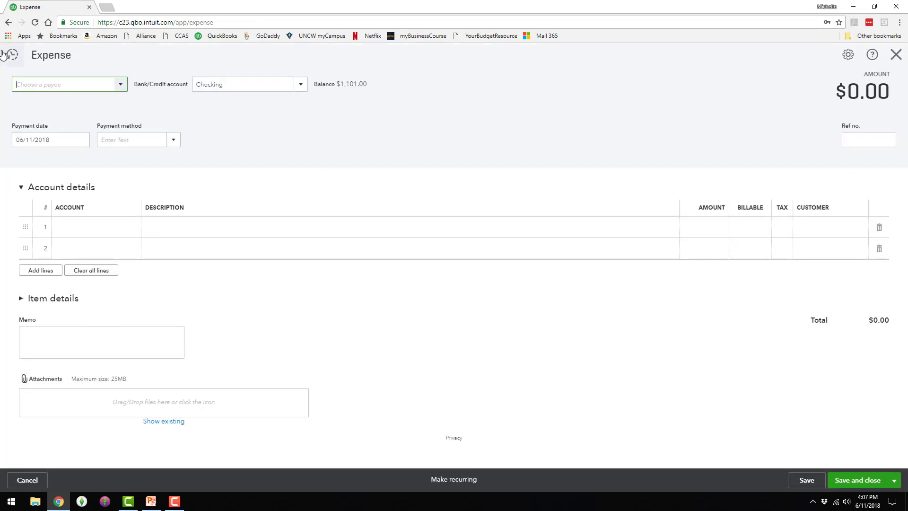
{"action": "left_click", "coordinate": [12, 54]}
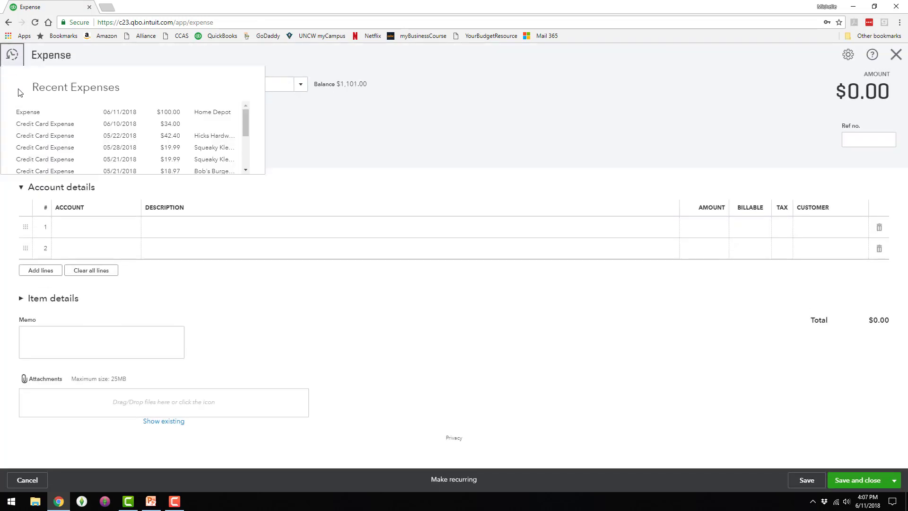
{"action": "left_click", "coordinate": [26, 111]}
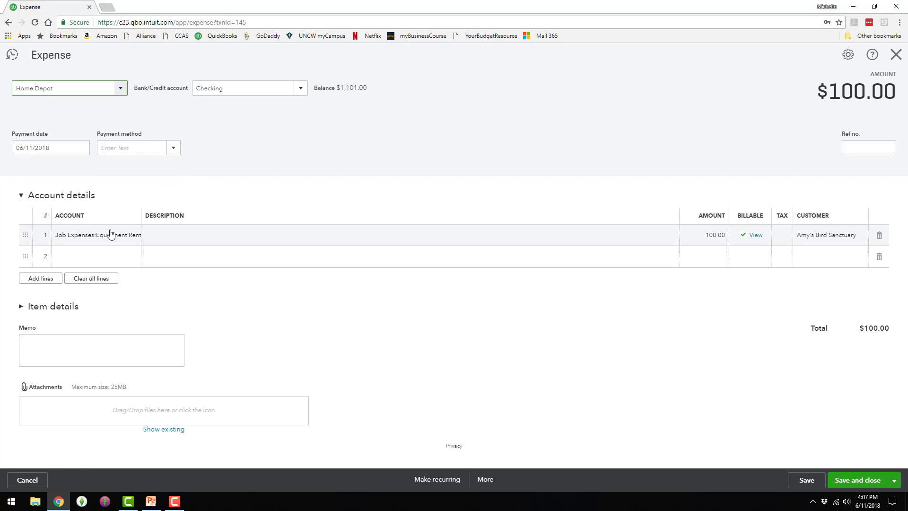
{"action": "left_click", "coordinate": [141, 235]}
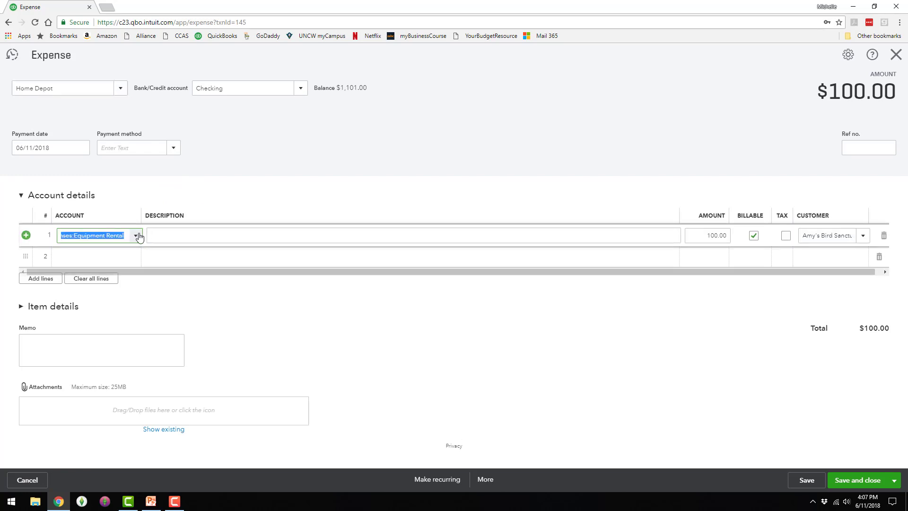
{"action": "type", "text": "R"}
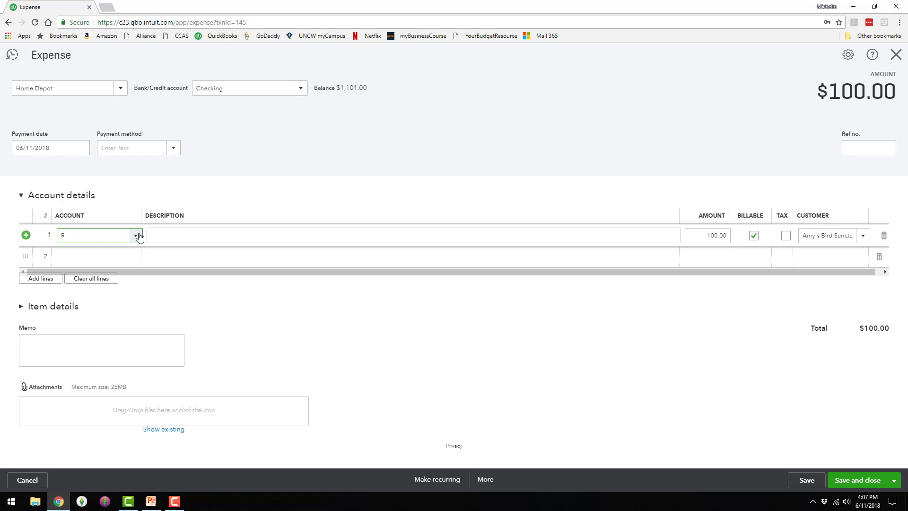
{"action": "type", "text": "eimbursed Expe"}
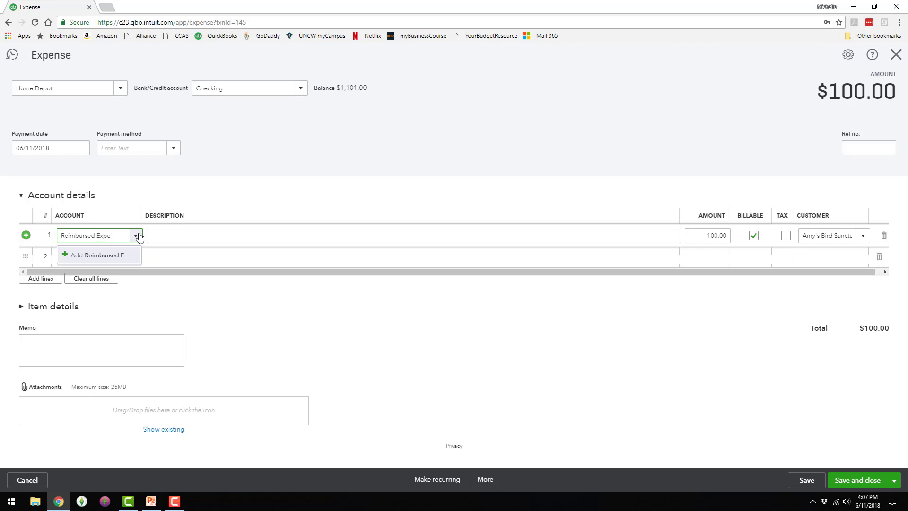
{"action": "type", "text": "nses"}
Create a Reimbursed Expenses account, type Expenses, detail type Other Business Expenses, for the $100 line.
{"action": "left_click", "coordinate": [119, 256]}
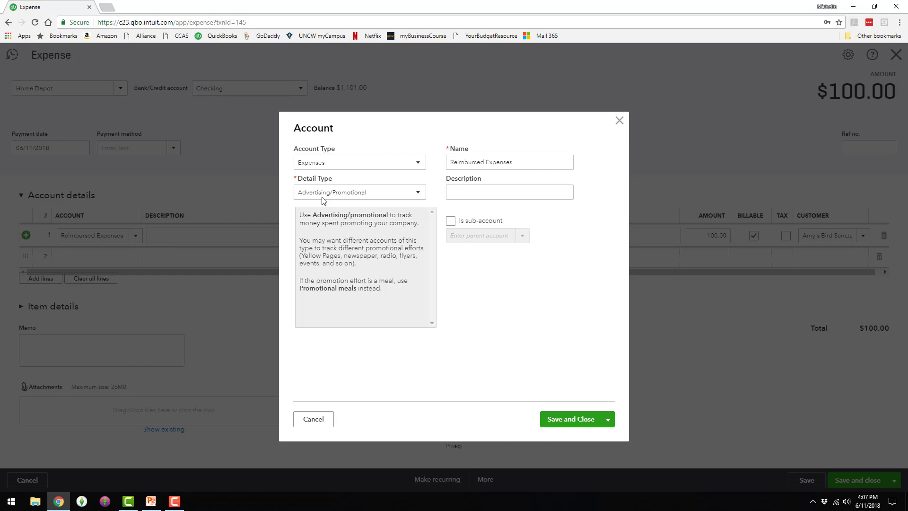
{"action": "left_click", "coordinate": [369, 163]}
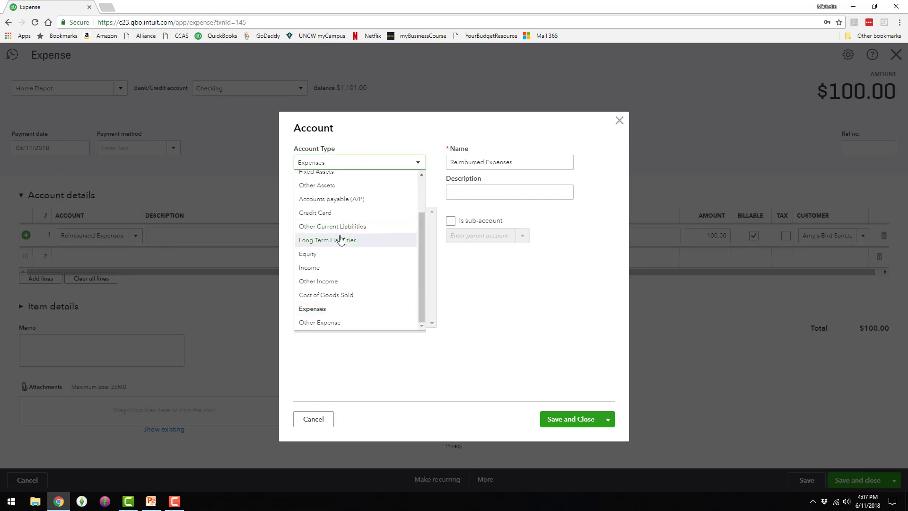
{"action": "scroll", "coordinate": [341, 239], "scroll_direction": "up", "scroll_amount": 3}
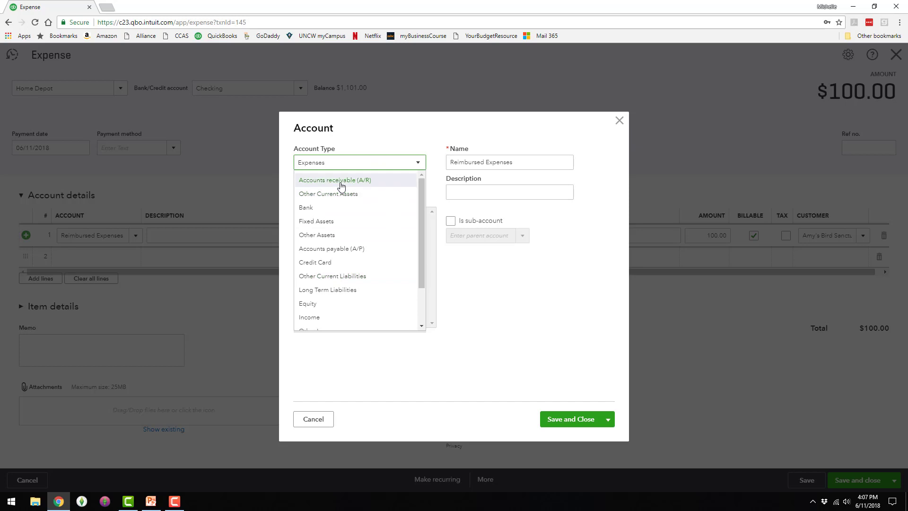
{"action": "scroll", "coordinate": [343, 222], "scroll_direction": "down", "scroll_amount": 3}
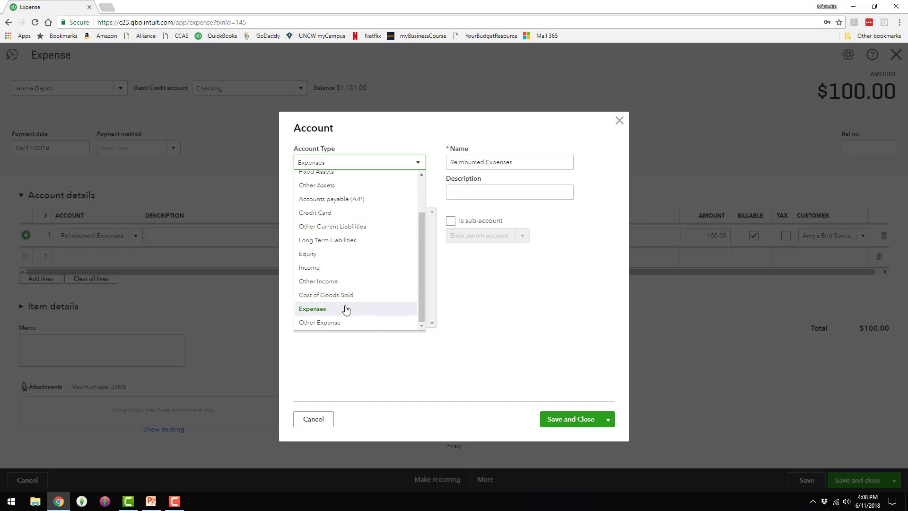
{"action": "left_click", "coordinate": [345, 310]}
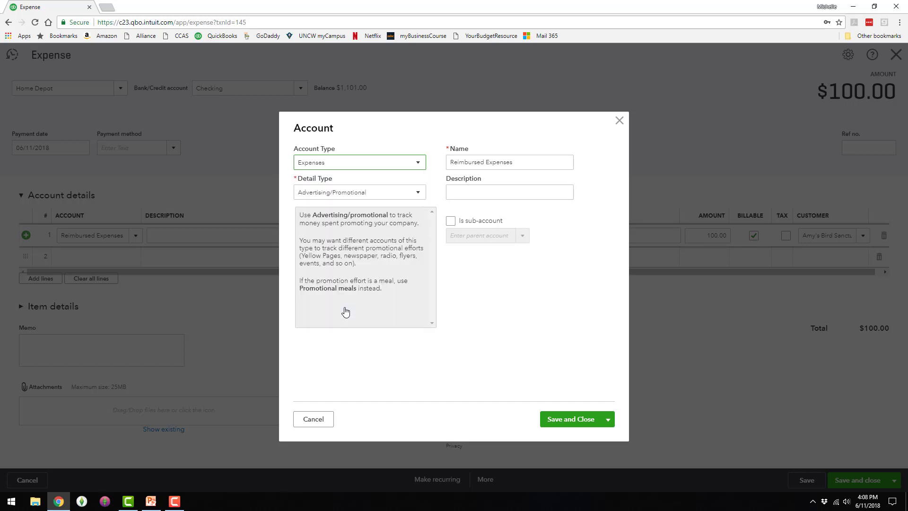
{"action": "left_click", "coordinate": [382, 193]}
{"action": "scroll", "coordinate": [362, 312], "scroll_direction": "down", "scroll_amount": 3}
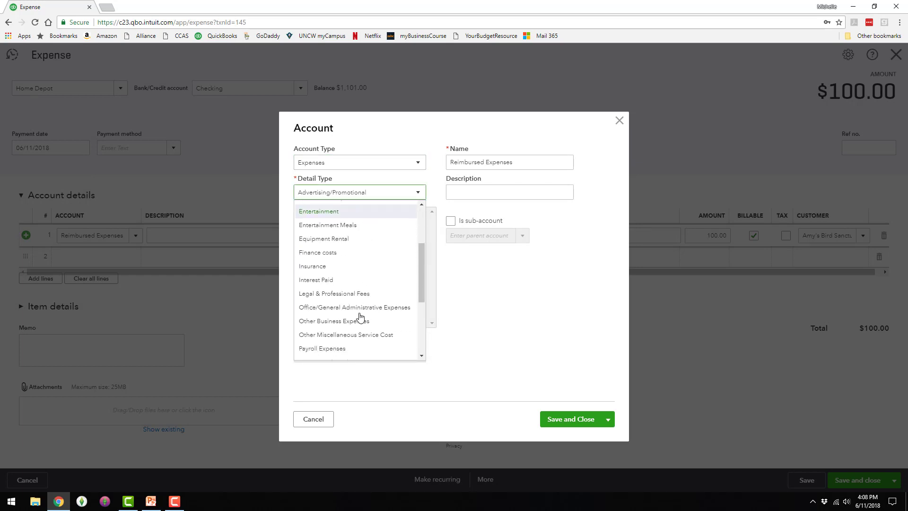
{"action": "left_click", "coordinate": [354, 321]}
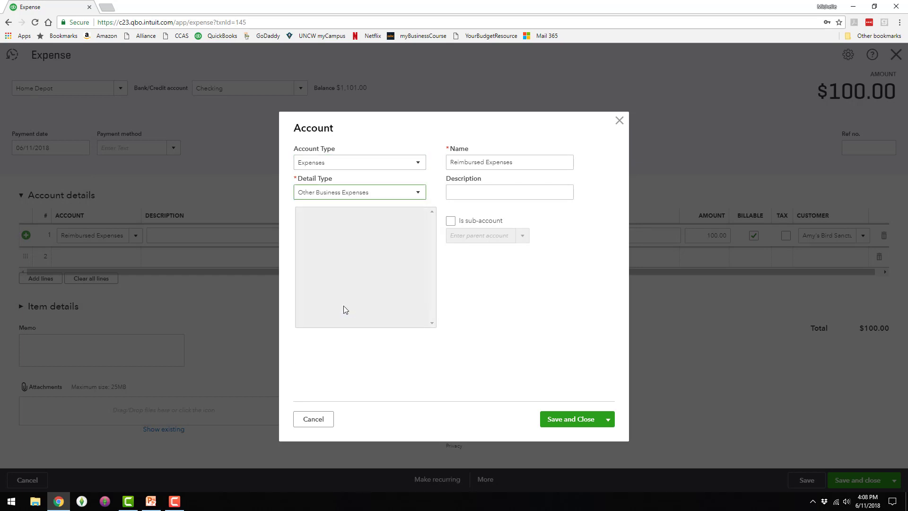
{"action": "left_click", "coordinate": [586, 421]}
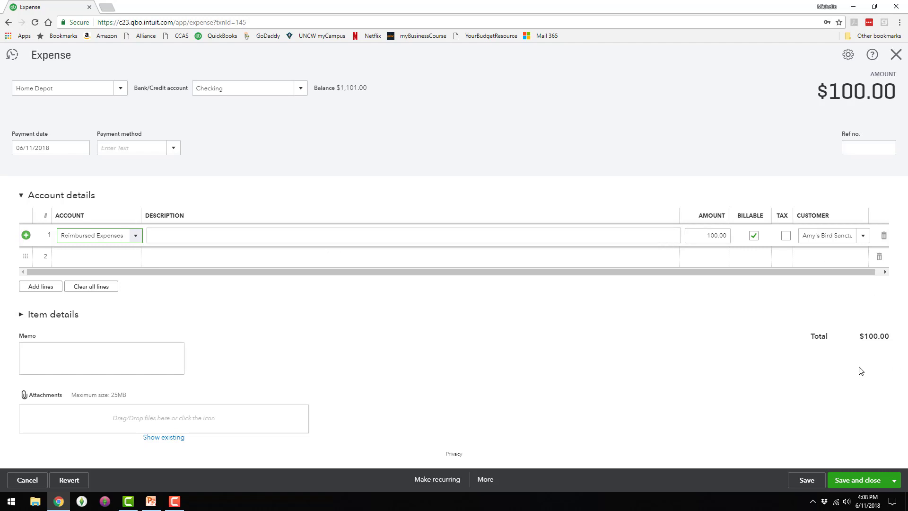
Save the $100.00 expense, confirm Reimbursed Expenses shows 100.00 for Amy's Bird Sanctuary, then go to Customers.
{"action": "left_click", "coordinate": [869, 481]}
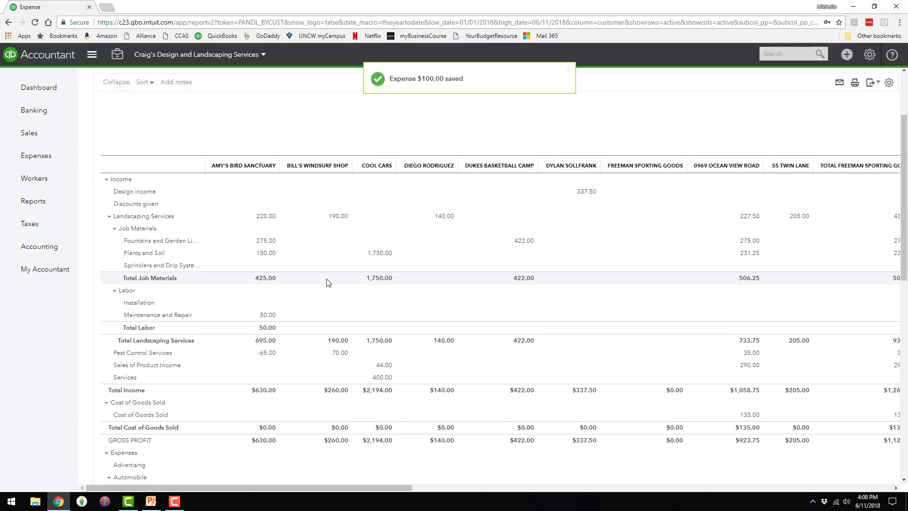
{"action": "scroll", "coordinate": [329, 282], "scroll_direction": "down", "scroll_amount": 7}
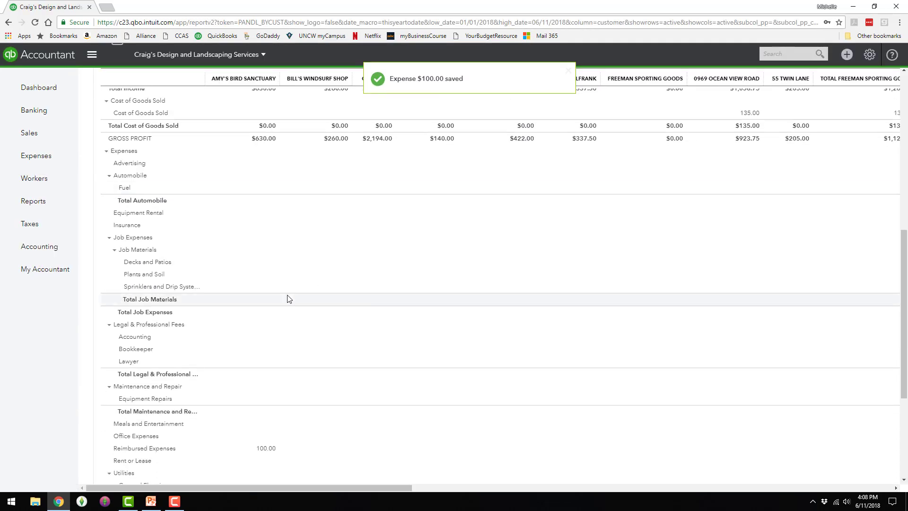
{"action": "scroll", "coordinate": [246, 223], "scroll_direction": "up", "scroll_amount": 7}
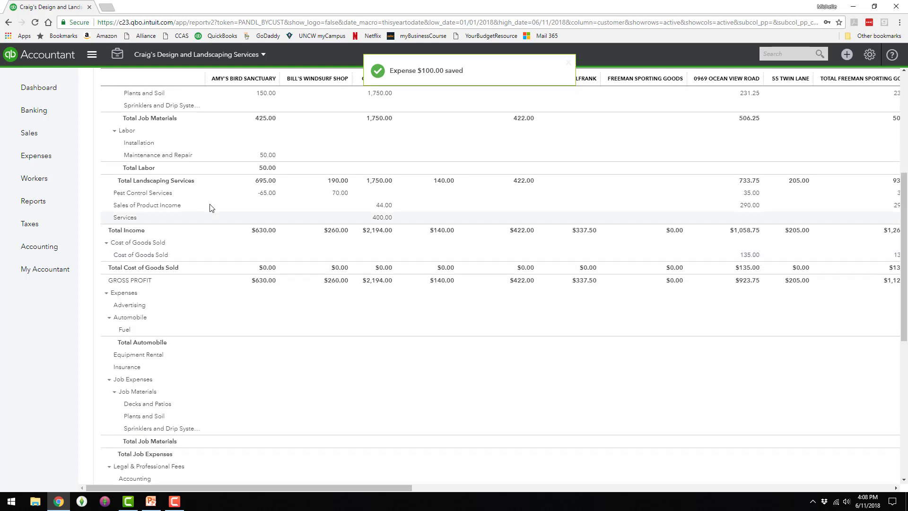
{"action": "left_click", "coordinate": [34, 133]}
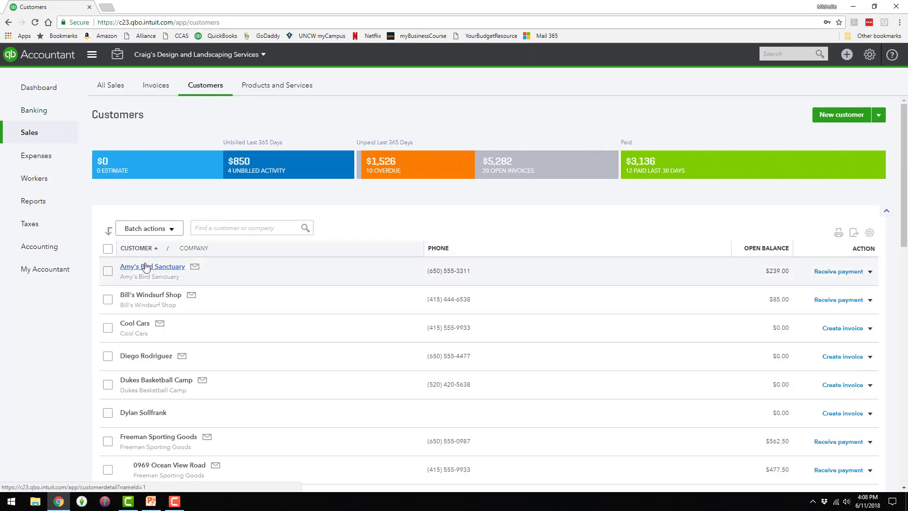
Open Amy's Bird Sanctuary's transactions and review the $375.00 Time Charge before closing it.
{"action": "left_click", "coordinate": [146, 267]}
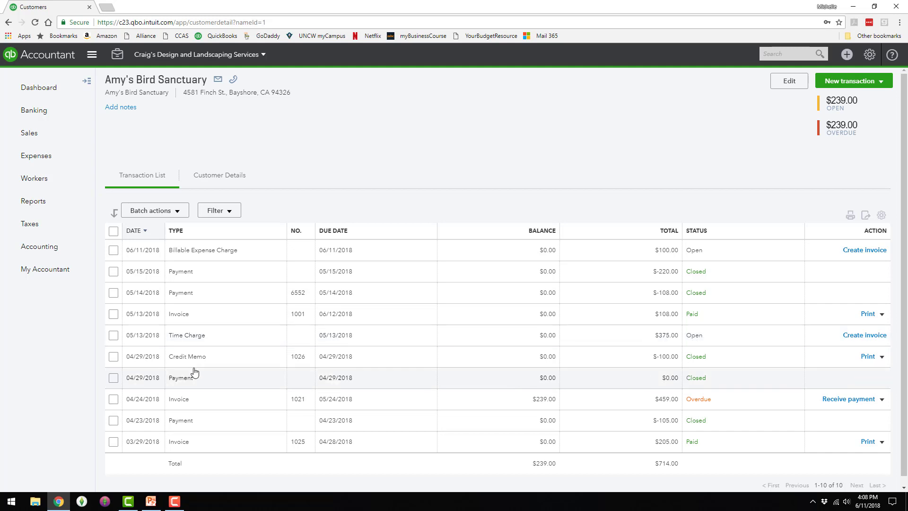
{"action": "left_click", "coordinate": [233, 332]}
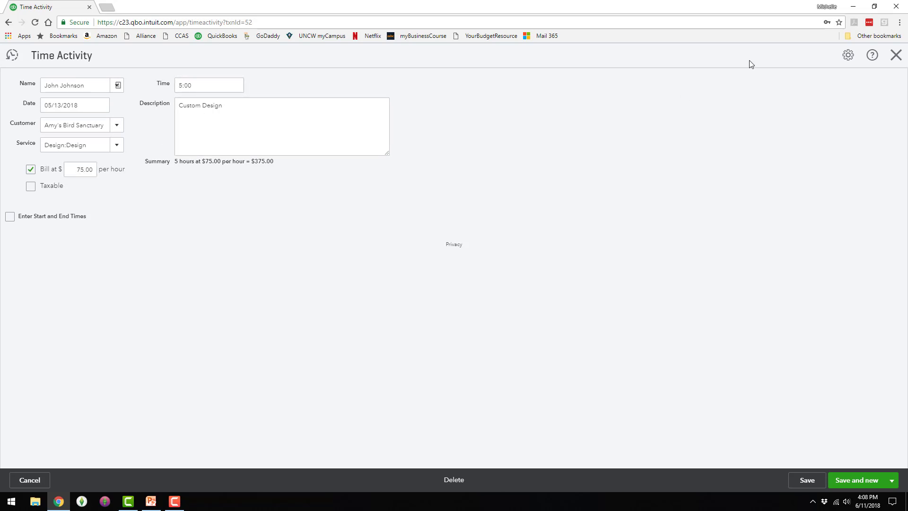
{"action": "left_click", "coordinate": [896, 54]}
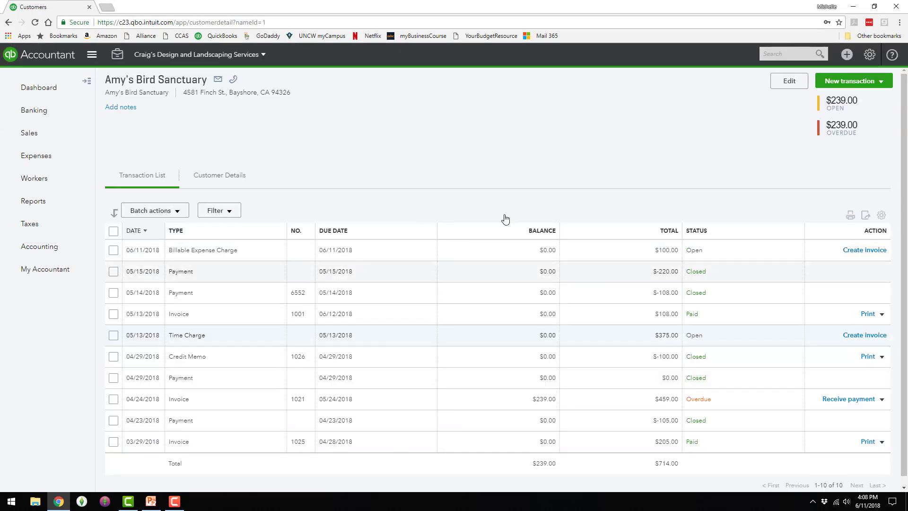
Start an invoice for Amy's Bird Sanctuary with the $375 design time and $100 expense, and open line 2's product list.
{"action": "left_click", "coordinate": [855, 83]}
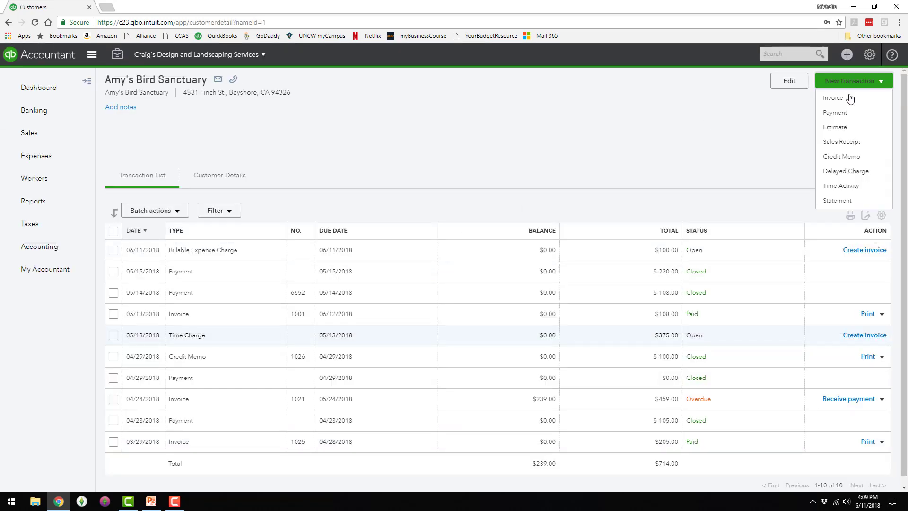
{"action": "left_click", "coordinate": [837, 95]}
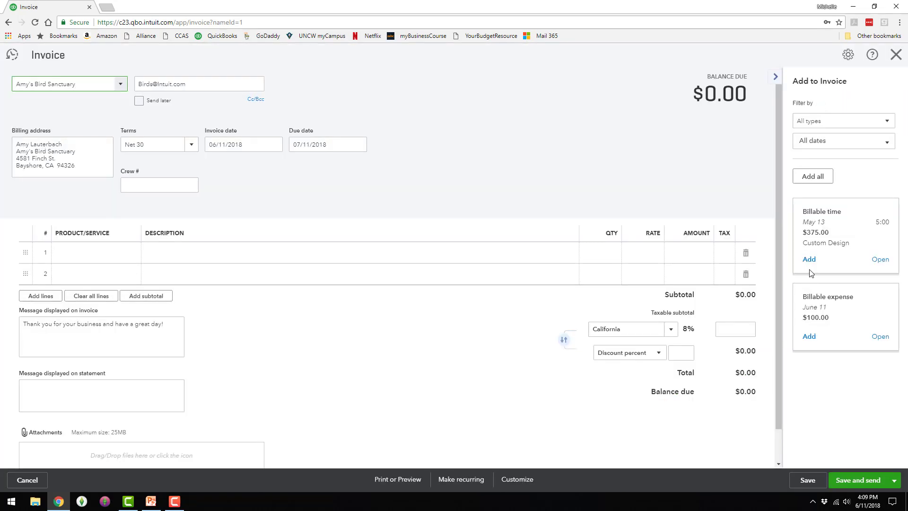
{"action": "left_click", "coordinate": [809, 260]}
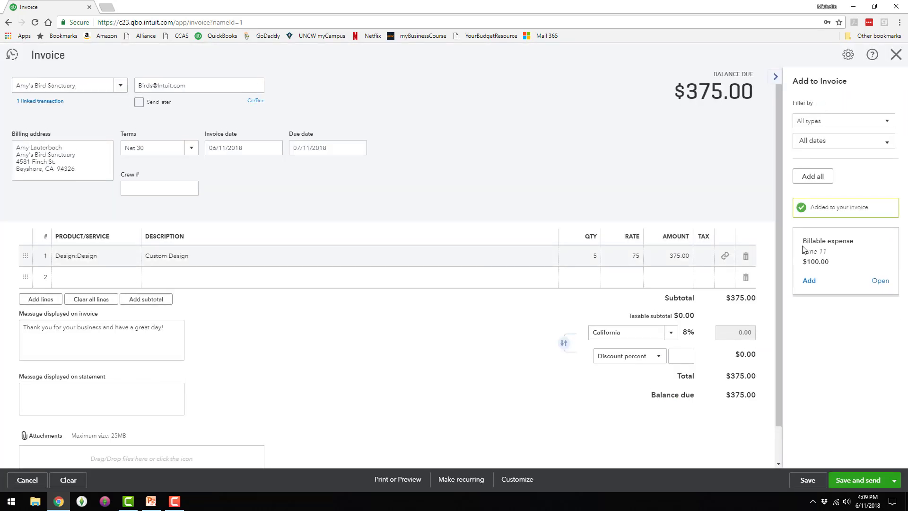
{"action": "left_click", "coordinate": [809, 280]}
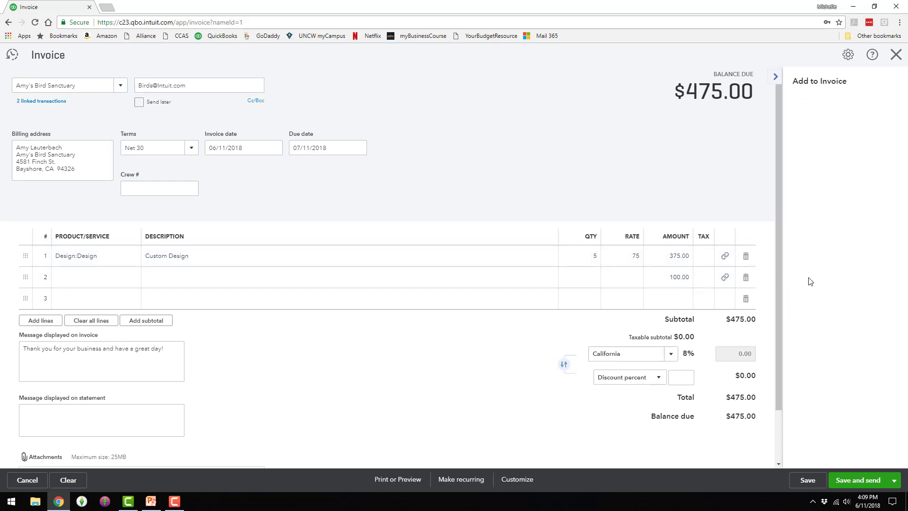
{"action": "left_click", "coordinate": [116, 280]}
{"action": "left_click", "coordinate": [135, 277]}
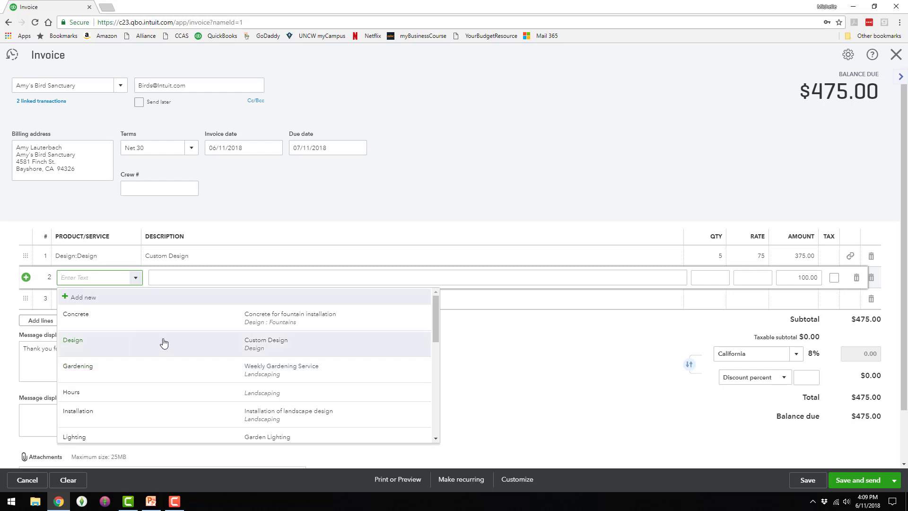
Add a non-taxable service named 'Reimbursed Expenses' posting to the Services income account.
{"action": "left_click", "coordinate": [85, 298]}
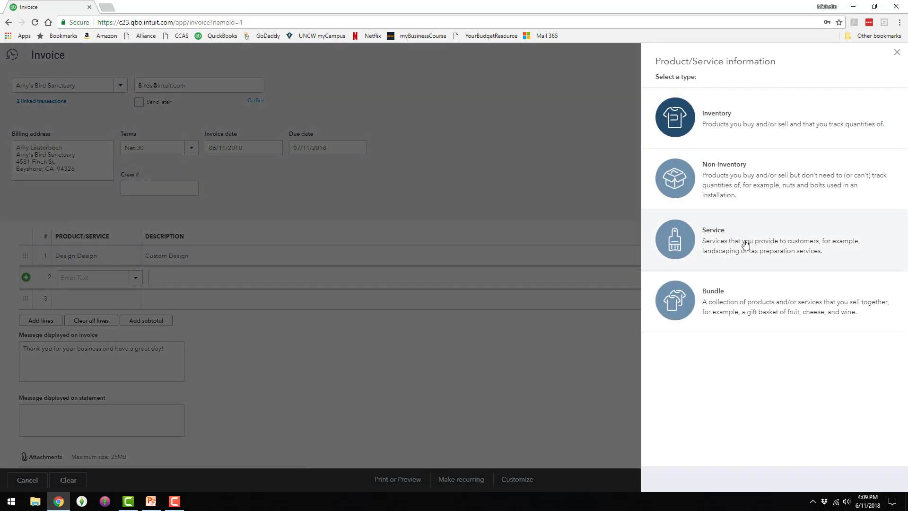
{"action": "left_click", "coordinate": [744, 243]}
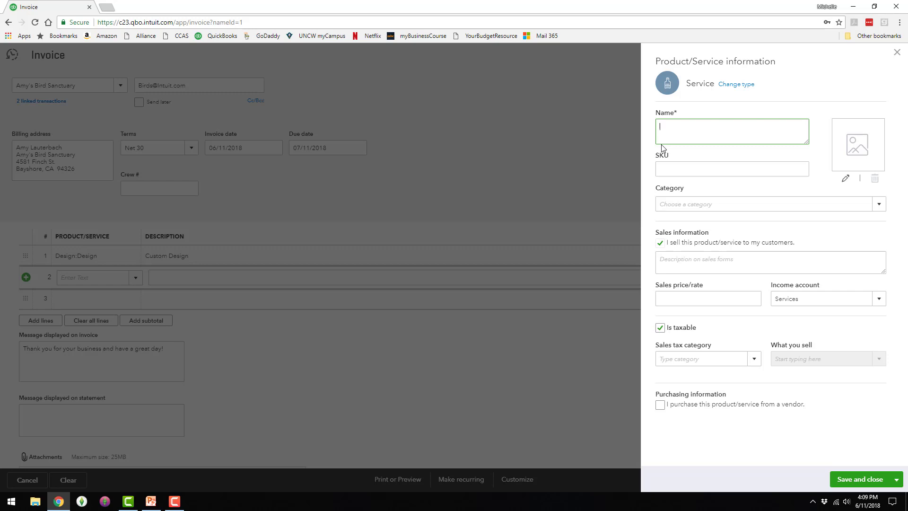
{"action": "type", "text": "Reimbursed Expenses"}
{"action": "left_click", "coordinate": [659, 327]}
{"action": "left_click", "coordinate": [876, 301]}
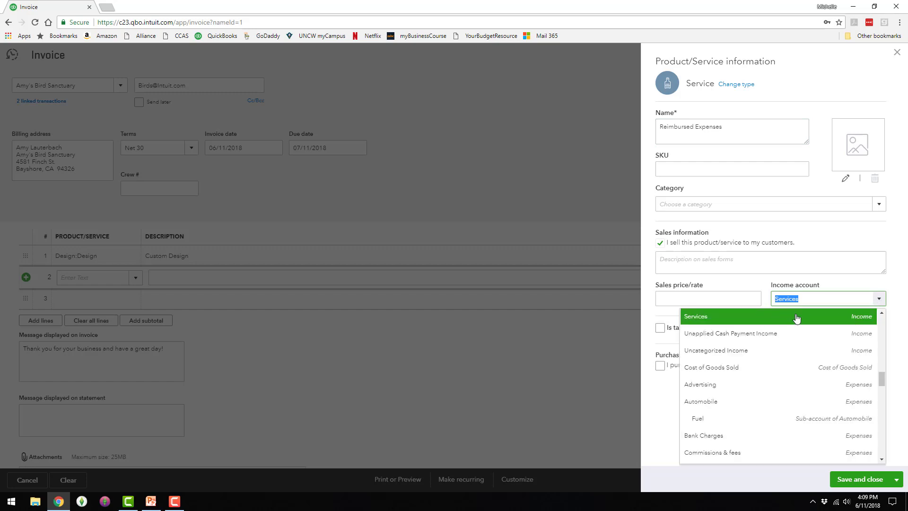
{"action": "left_click", "coordinate": [868, 480]}
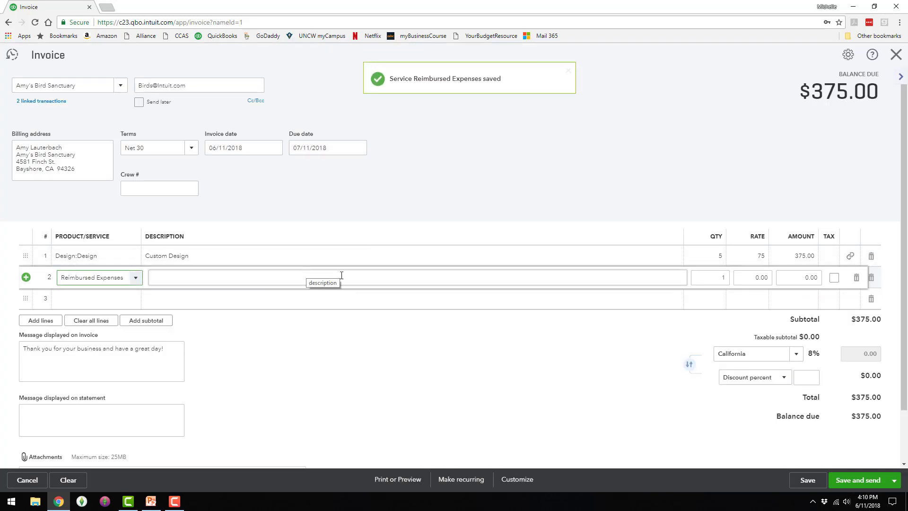
Set invoice line 2 to Reimbursed Expenses, amount 100, description 'Equipment Rental', and save the $475 invoice.
{"action": "left_click", "coordinate": [135, 279]}
{"action": "left_click", "coordinate": [134, 279]}
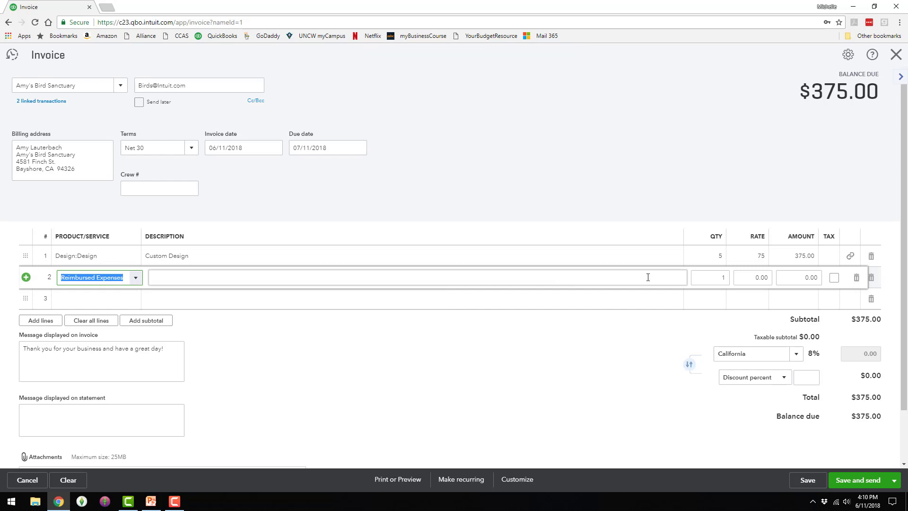
{"action": "left_click", "coordinate": [809, 278]}
{"action": "type", "text": "1"}
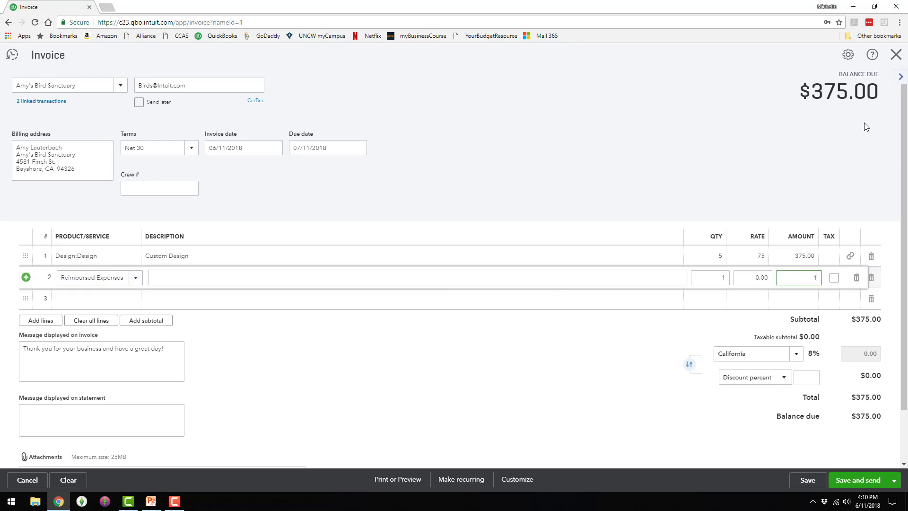
{"action": "key", "text": "Tab"}
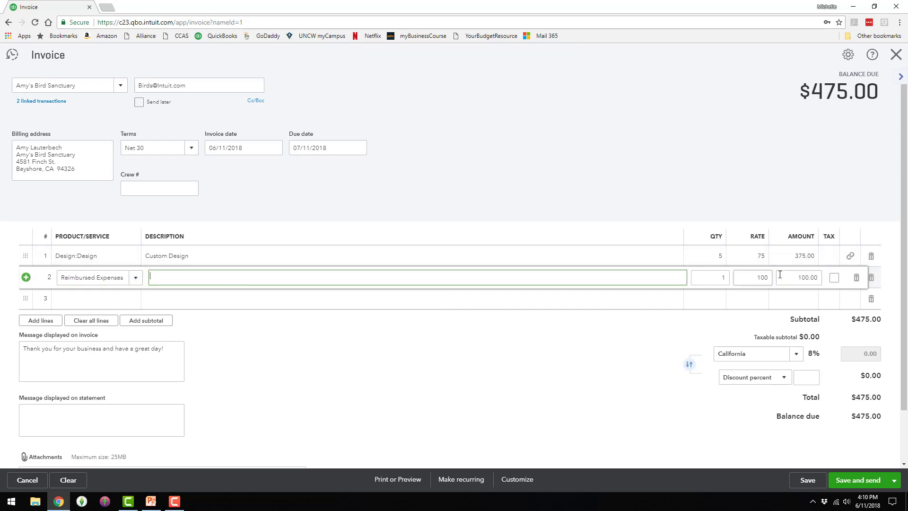
{"action": "type", "text": "Eaq"}
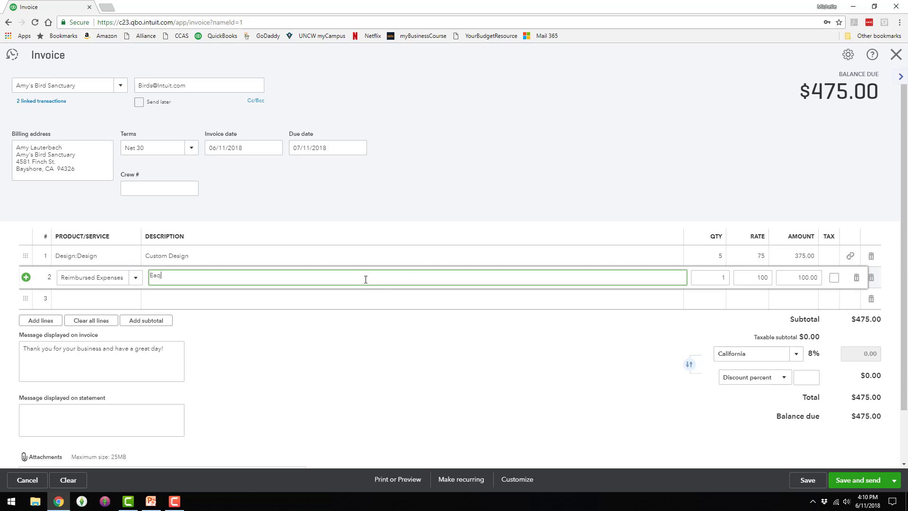
{"action": "type", "text": "quipment Rental"}
{"action": "left_click", "coordinate": [894, 481]}
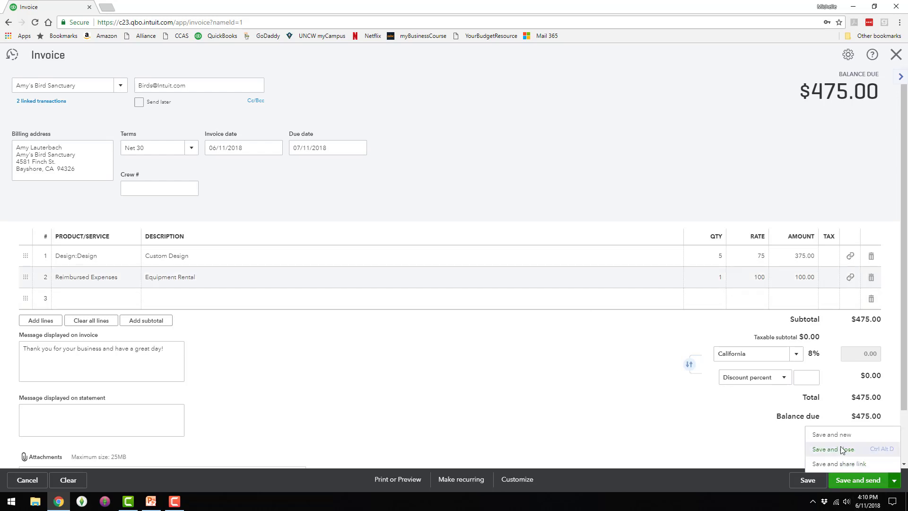
{"action": "left_click", "coordinate": [849, 450]}
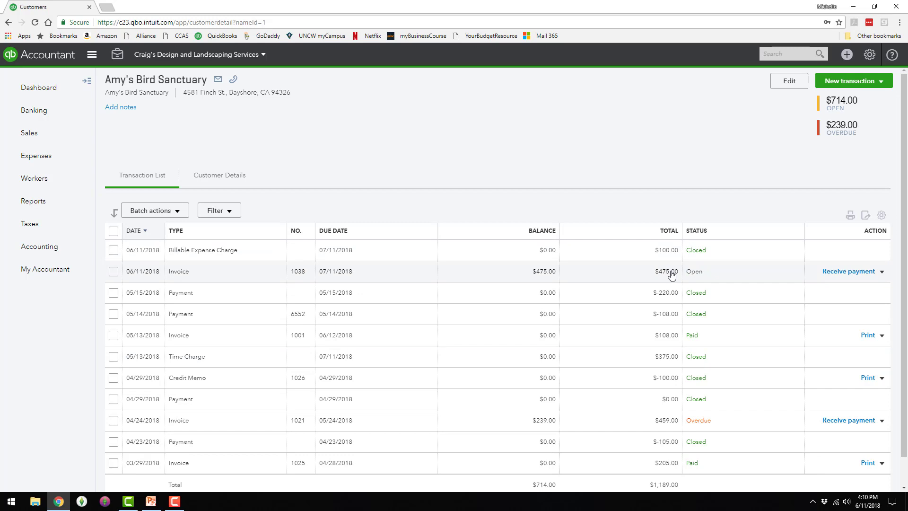
Run Profit and Loss by Customer and compare Amy's 100.00 Services income with 100.00 Reimbursed Expenses.
{"action": "left_click", "coordinate": [34, 201]}
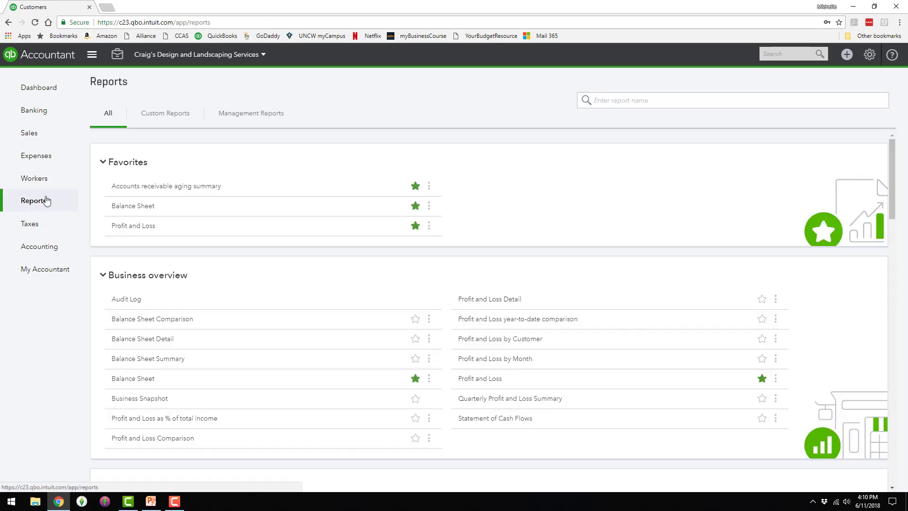
{"action": "left_click", "coordinate": [513, 338]}
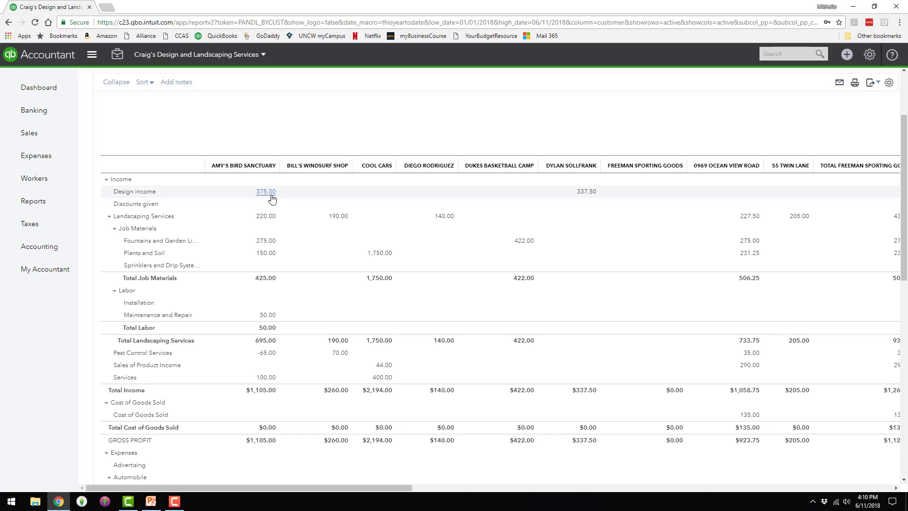
{"action": "scroll", "coordinate": [271, 199], "scroll_direction": "down", "scroll_amount": 1}
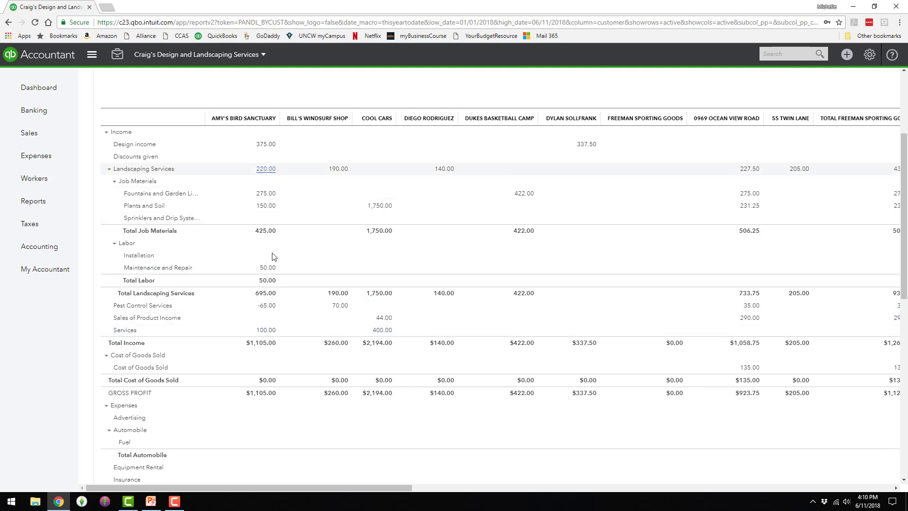
{"action": "scroll", "coordinate": [266, 346], "scroll_direction": "down", "scroll_amount": 6}
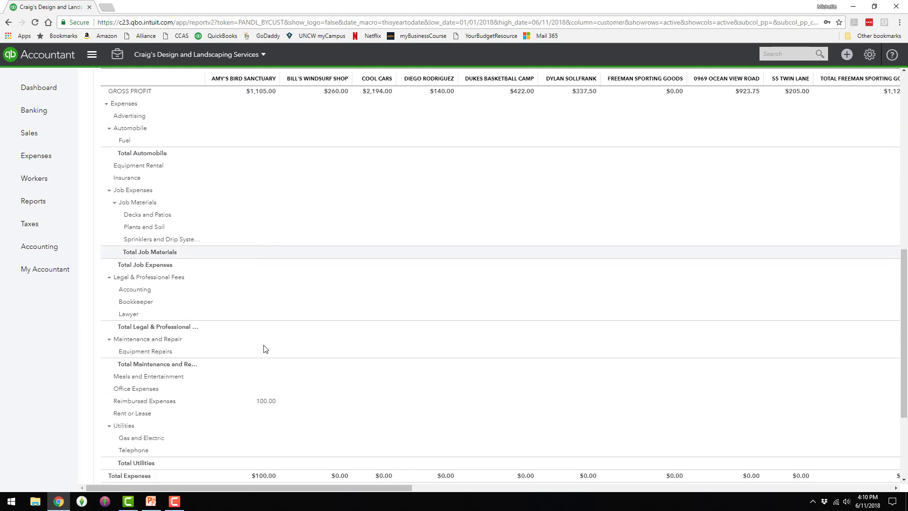
{"action": "scroll", "coordinate": [264, 349], "scroll_direction": "down", "scroll_amount": 2}
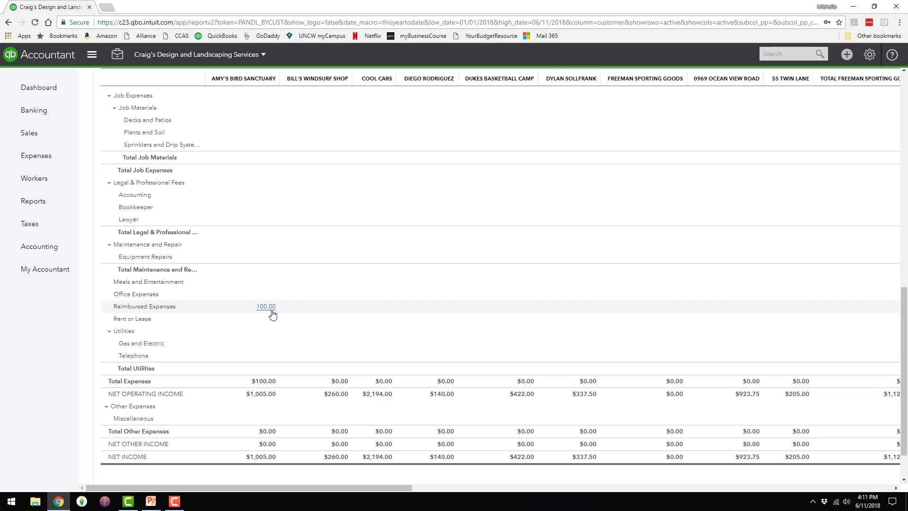
{"action": "scroll", "coordinate": [272, 313], "scroll_direction": "up", "scroll_amount": 8}
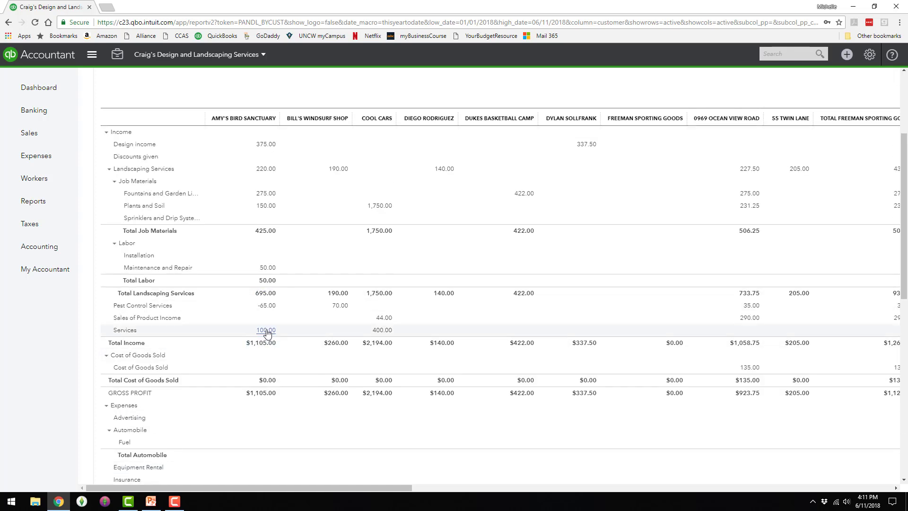
{"action": "scroll", "coordinate": [266, 332], "scroll_direction": "down", "scroll_amount": 7}
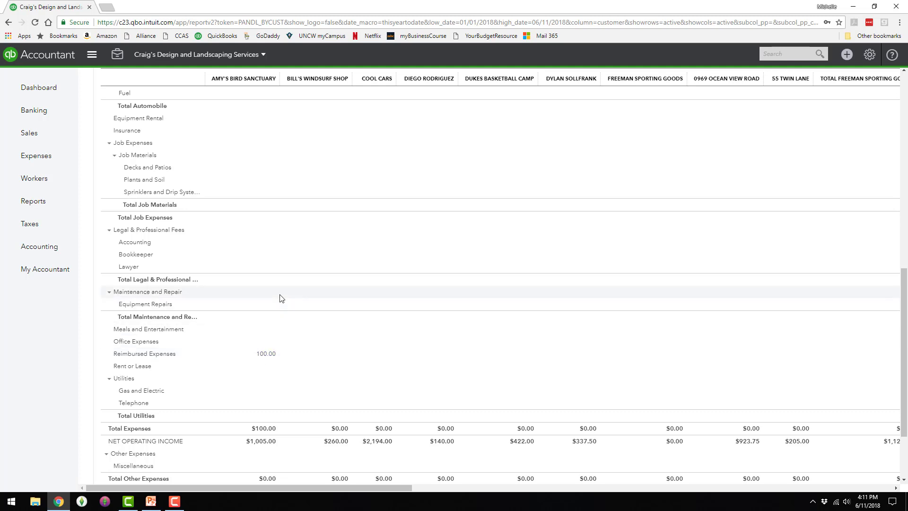
{"action": "scroll", "coordinate": [280, 298], "scroll_direction": "up", "scroll_amount": 7}
{"action": "scroll", "coordinate": [280, 295], "scroll_direction": "up", "scroll_amount": 2}
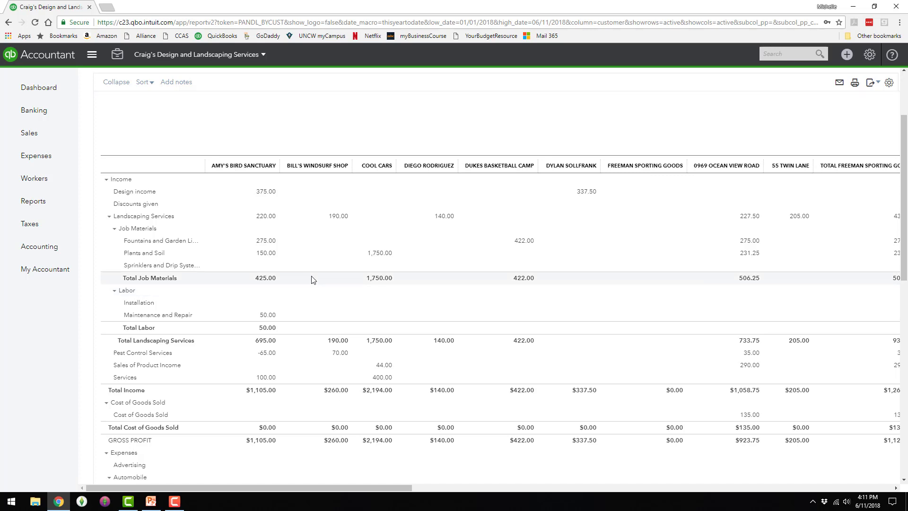
{"action": "scroll", "coordinate": [310, 278], "scroll_direction": "up", "scroll_amount": 2}
{"action": "left_click", "coordinate": [400, 138]}
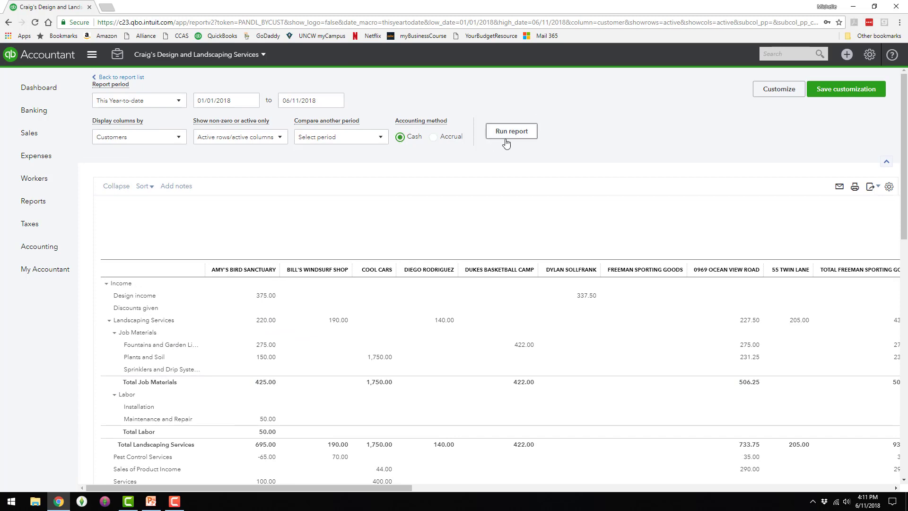
{"action": "left_click", "coordinate": [527, 138]}
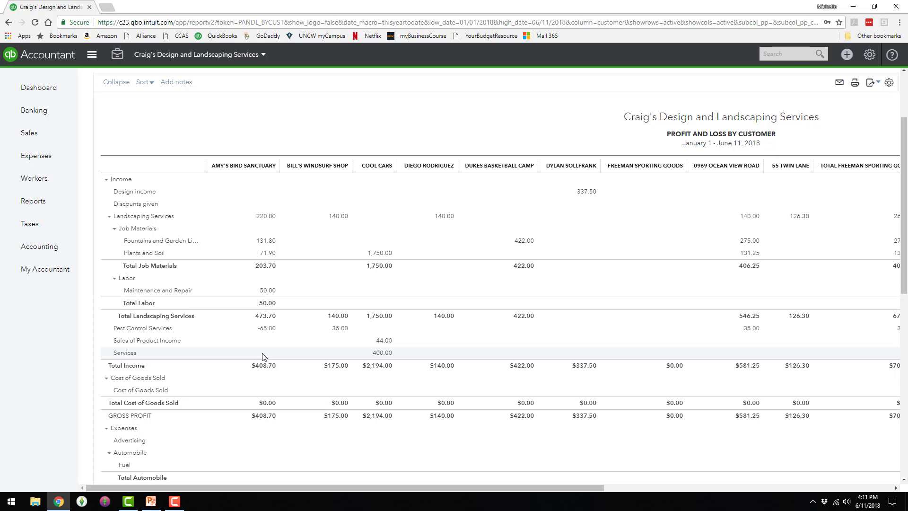
{"action": "scroll", "coordinate": [263, 356], "scroll_direction": "up", "scroll_amount": 3}
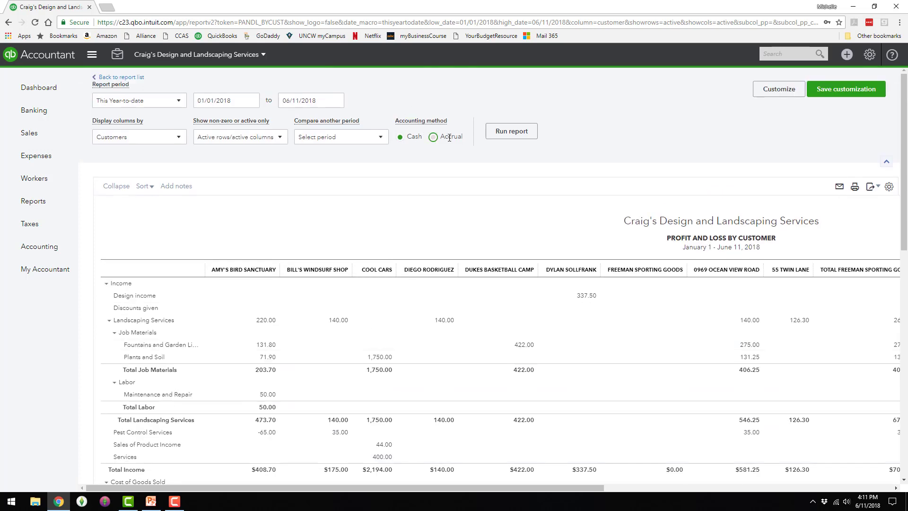
{"action": "left_click", "coordinate": [449, 138]}
{"action": "left_click", "coordinate": [497, 135]}
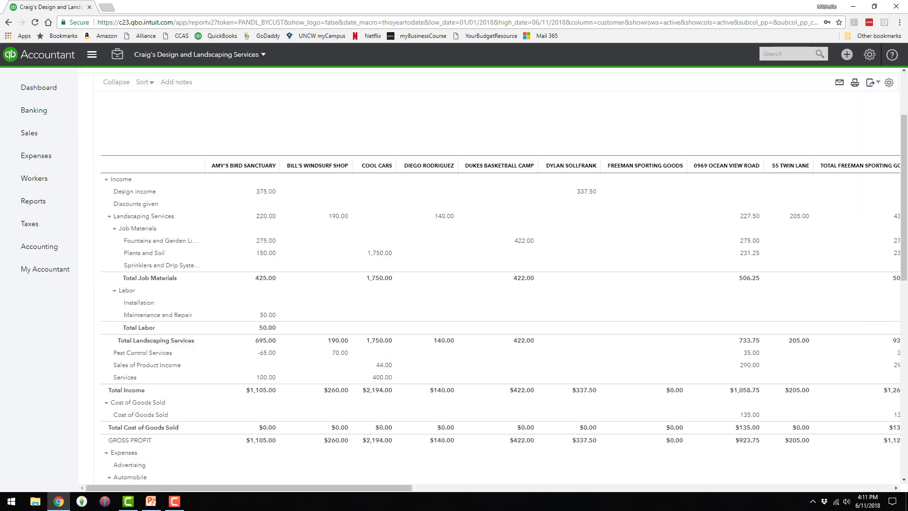